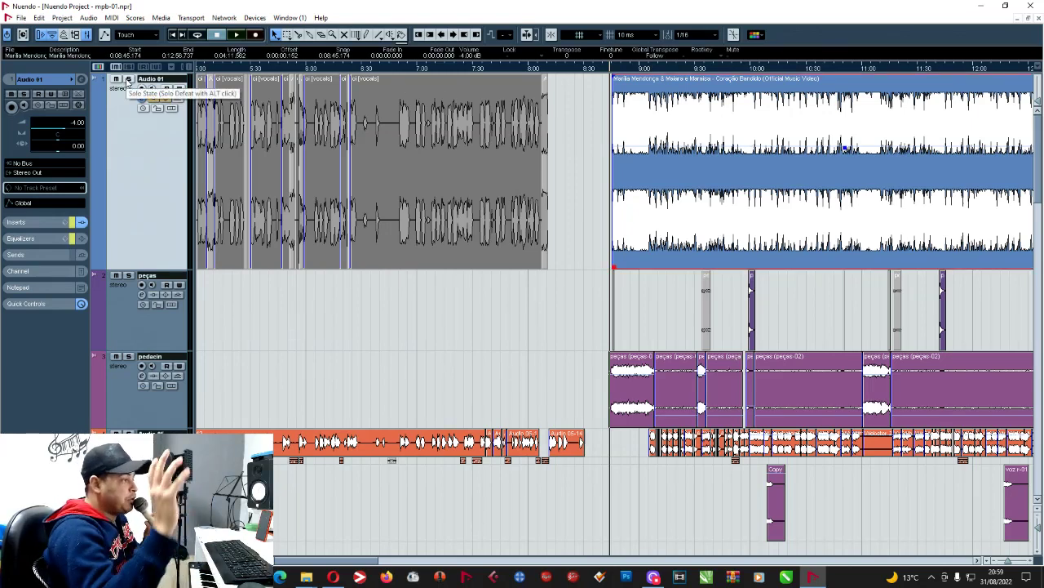
# Solo the Audio 01 track and play the original reference recording, stopping playback after a short listen.
pyautogui.click(129, 79)
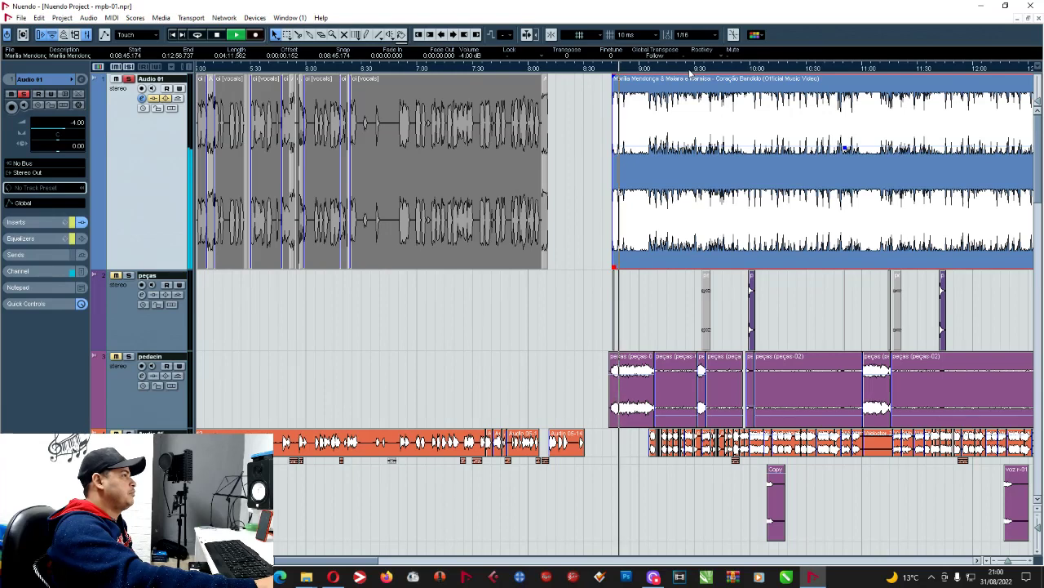
pyautogui.scroll(-15, 442, 401)
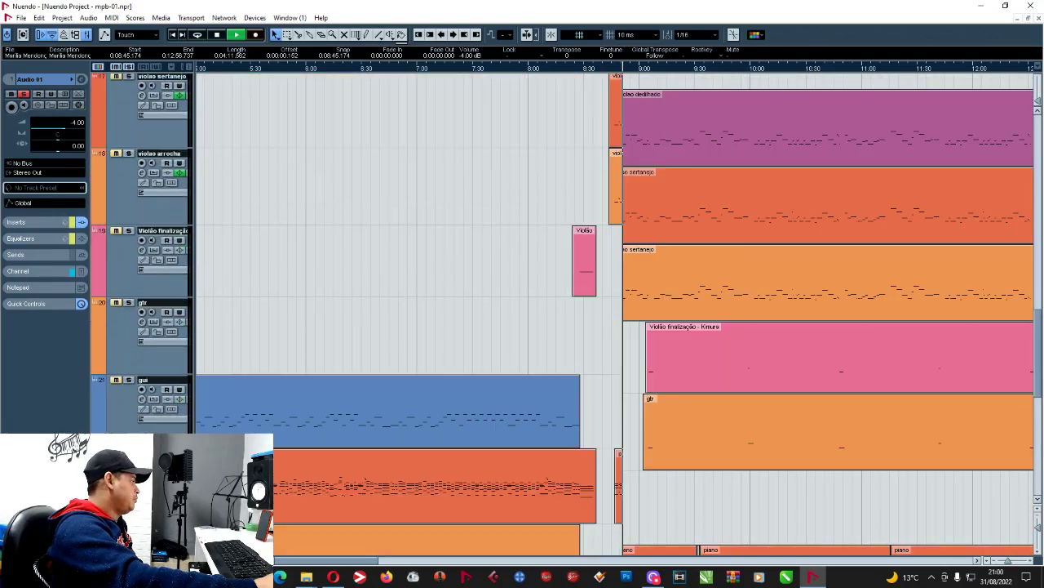
pyautogui.scroll(-5, 620, 314)
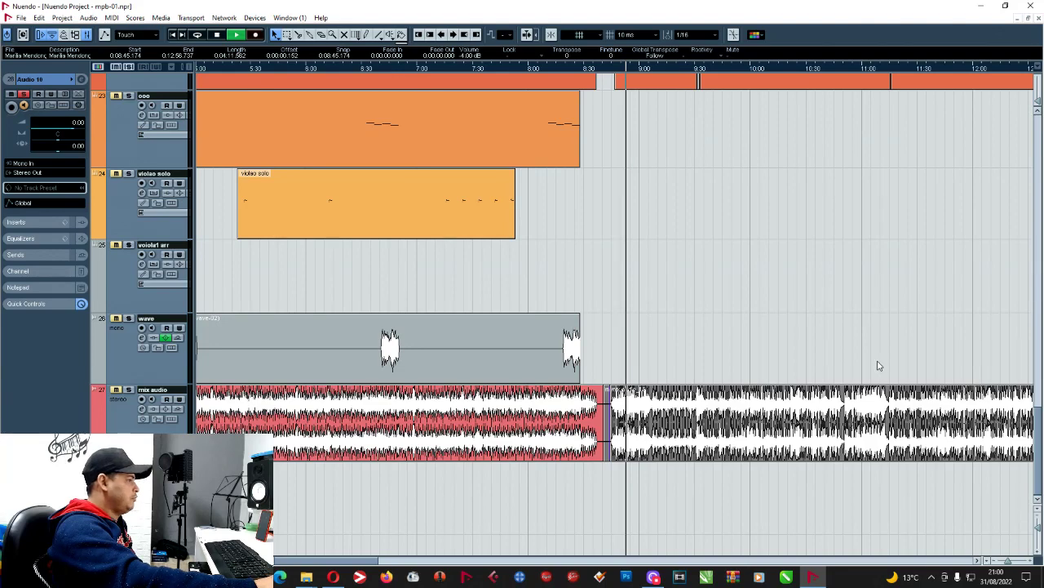
pyautogui.scroll(20, 878, 365)
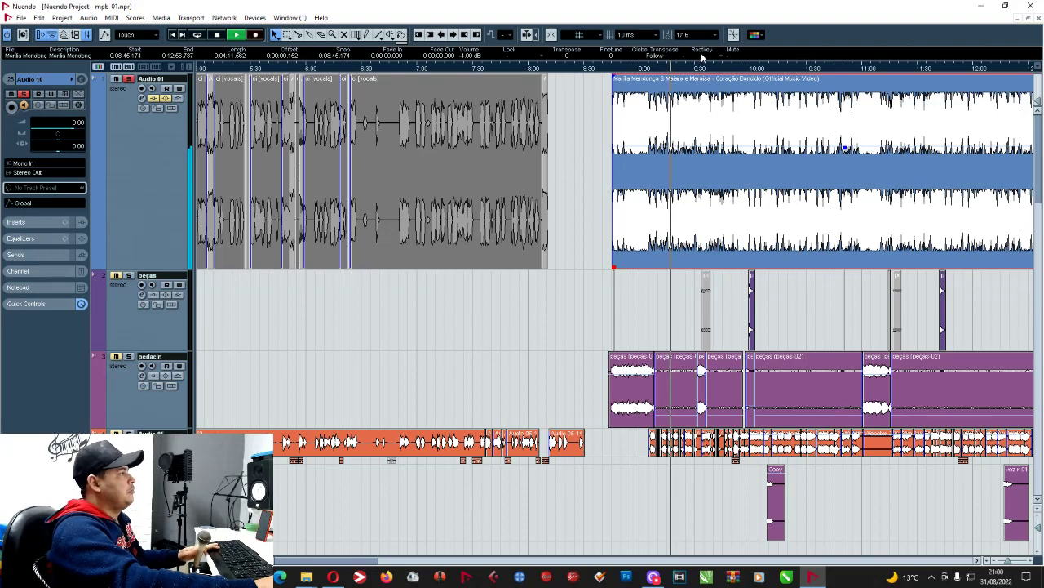
pyautogui.press('space')
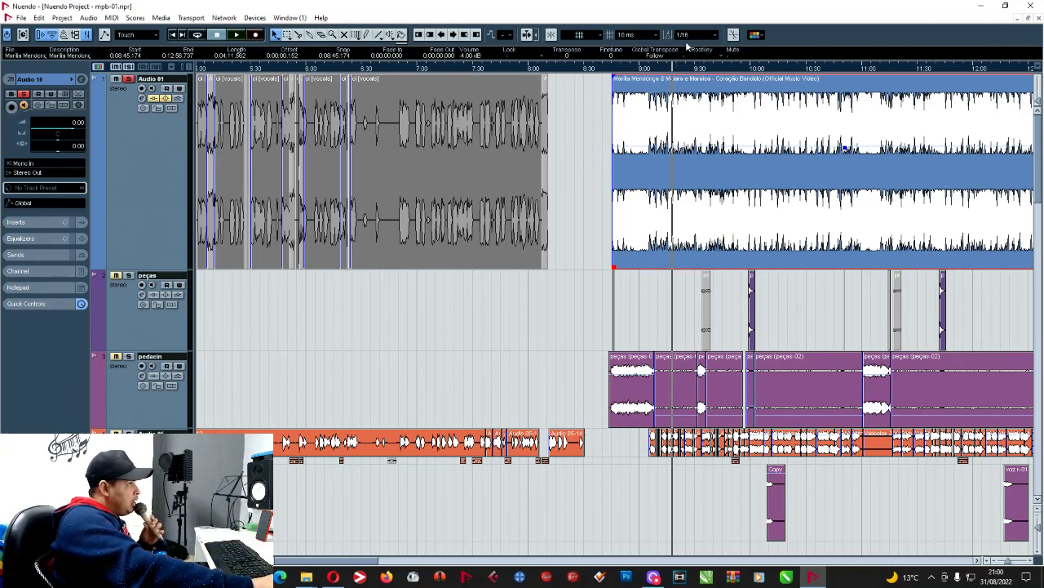
# Place the project cursor at the start of the second song's Audio 05 vocal clips and enlarge the Audio 05 track's height.
pyautogui.click(664, 69)
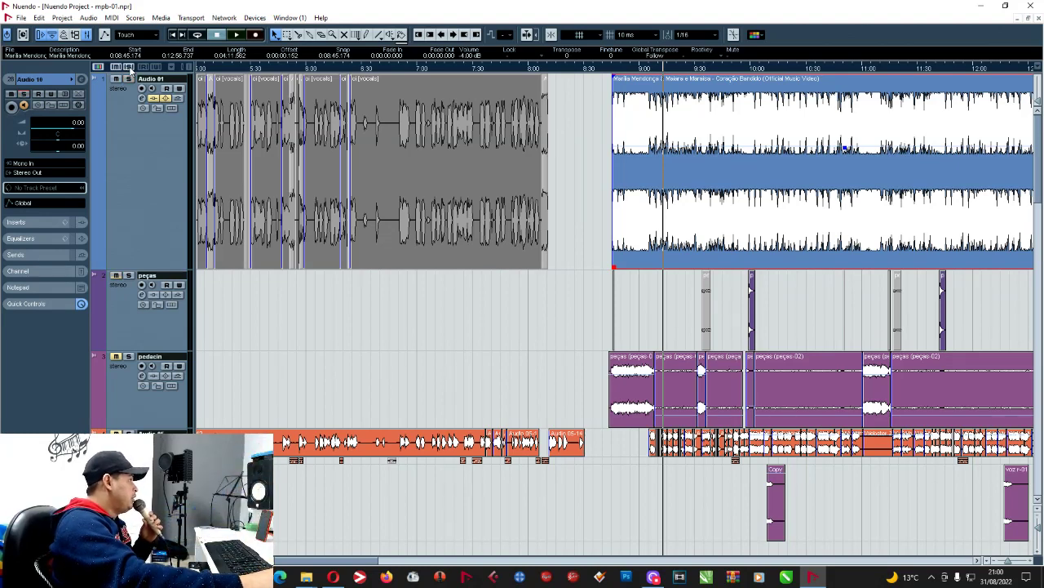
pyautogui.scroll(-12, 706, 261)
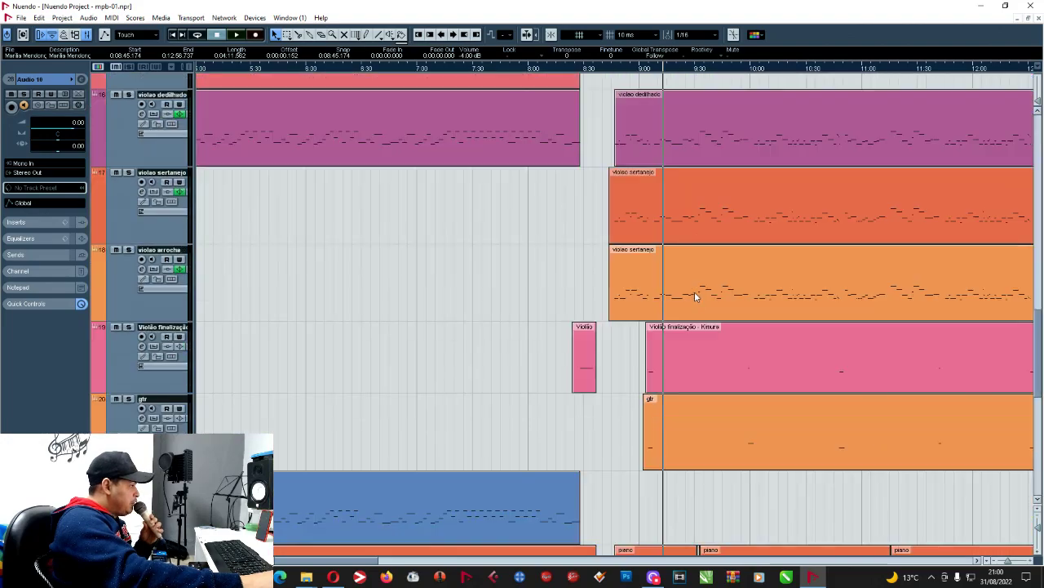
pyautogui.scroll(-2, 718, 367)
pyautogui.scroll(12, 721, 368)
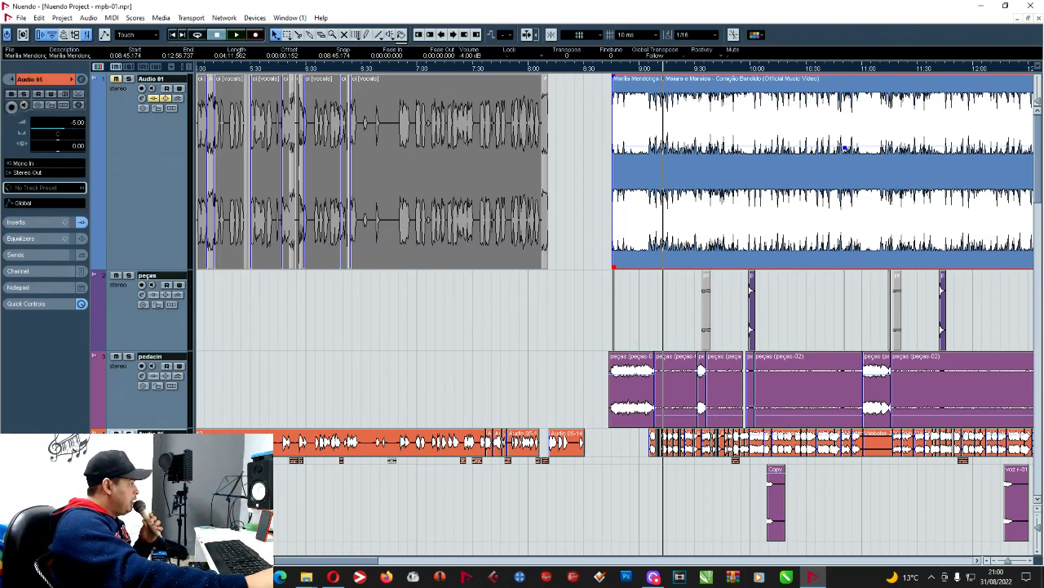
pyautogui.scroll(-2, 571, 340)
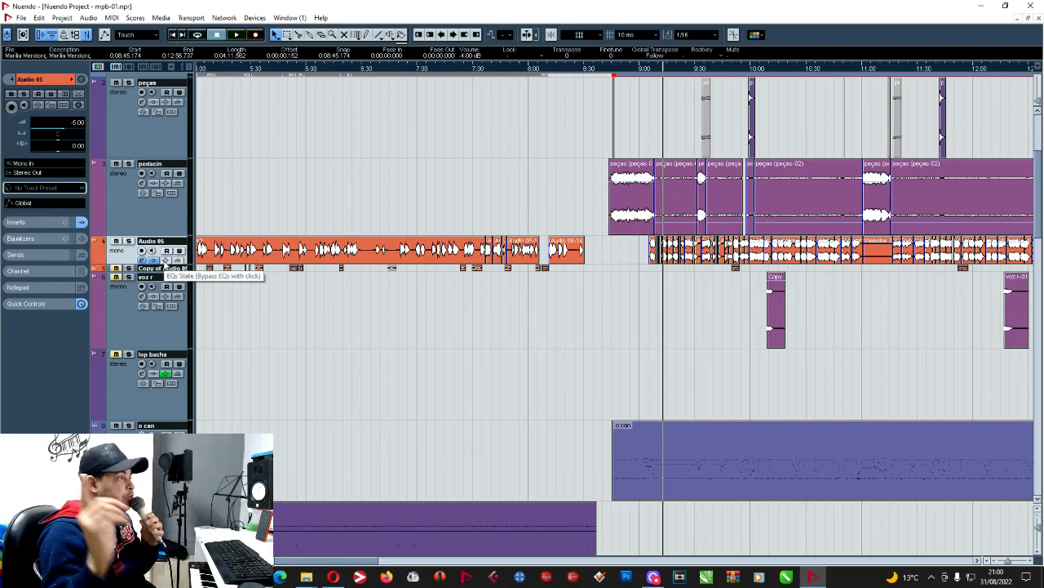
pyautogui.click(649, 71)
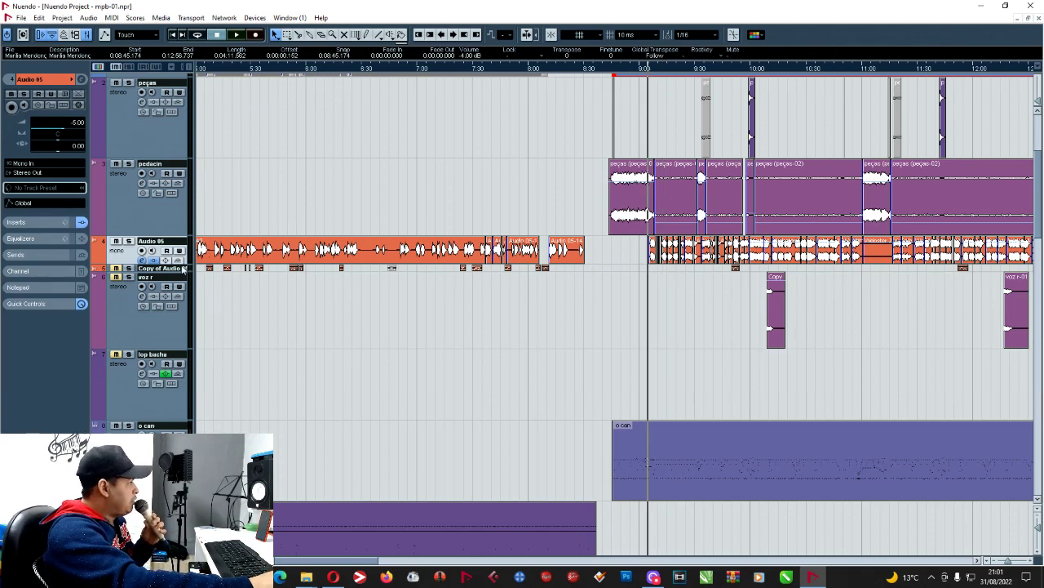
pyautogui.moveTo(178, 268); pyautogui.dragTo(178, 288)
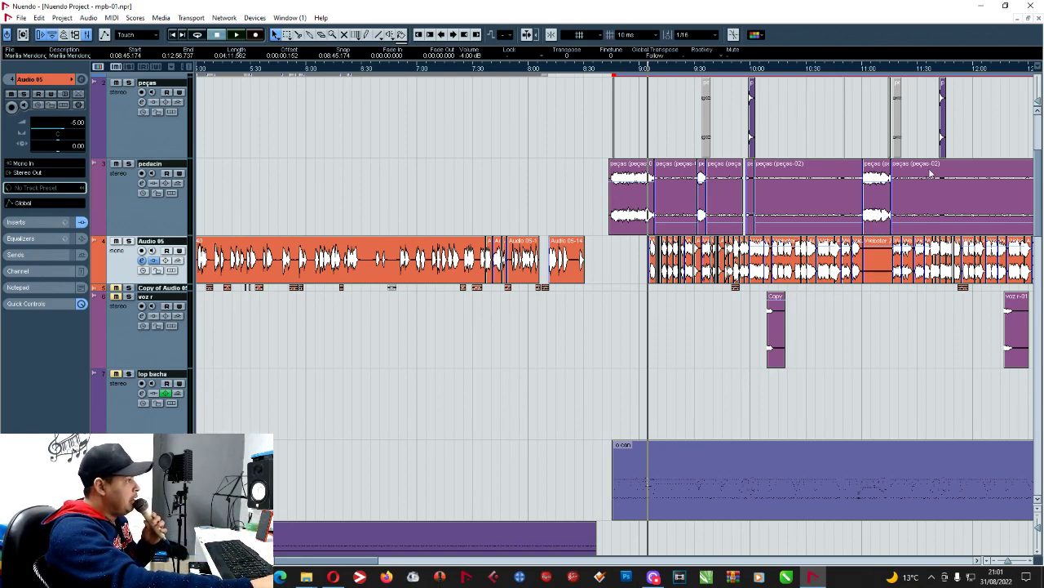
# Play the arrangement from just before the start of the o can clip and look over the instrument tracks.
pyautogui.scroll(-4, 930, 173)
pyautogui.click(610, 70)
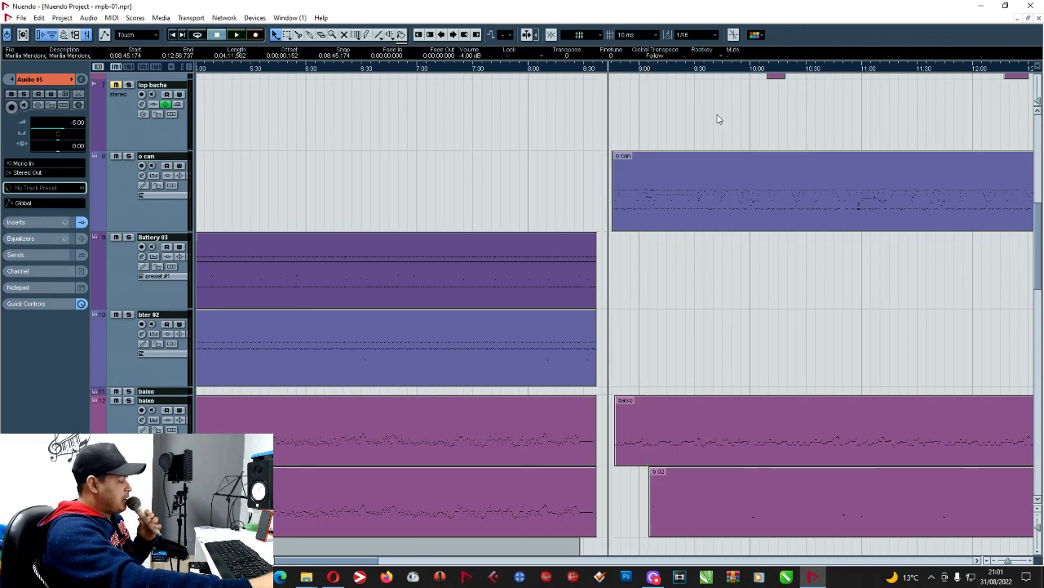
pyautogui.press('space')
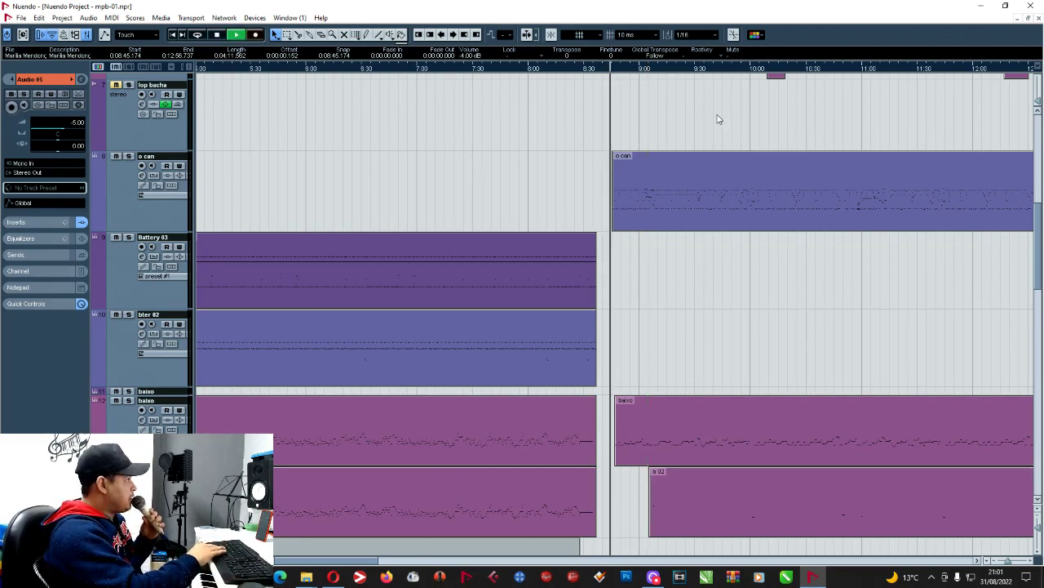
pyautogui.scroll(-10, 758, 161)
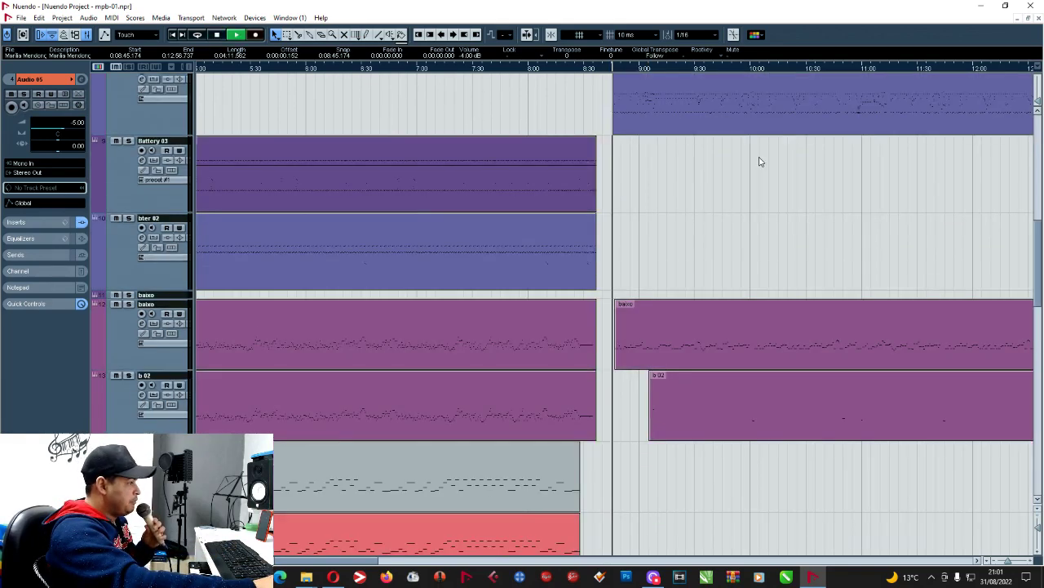
pyautogui.scroll(-3, 808, 156)
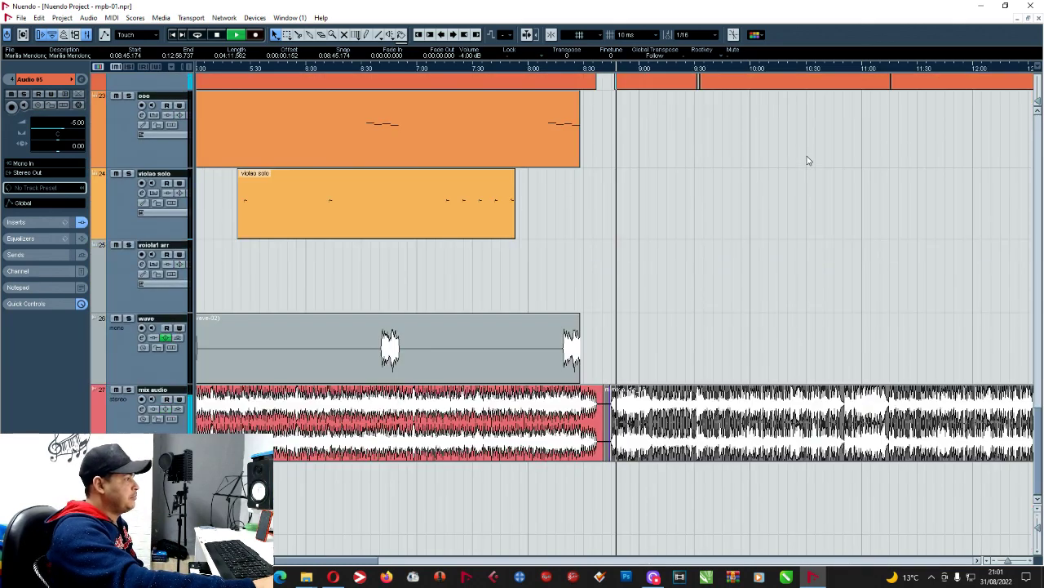
pyautogui.scroll(12, 807, 156)
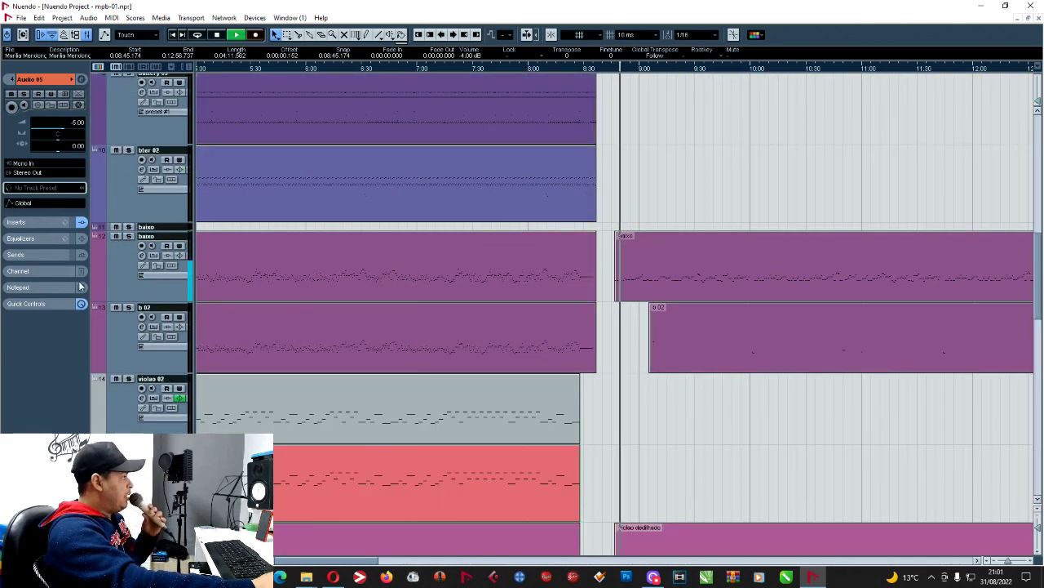
# Open the Kontakt instrument of the second baixo track, inspect the TRBass Loops patterns, and close it.
pyautogui.click(119, 267)
pyautogui.click(80, 182)
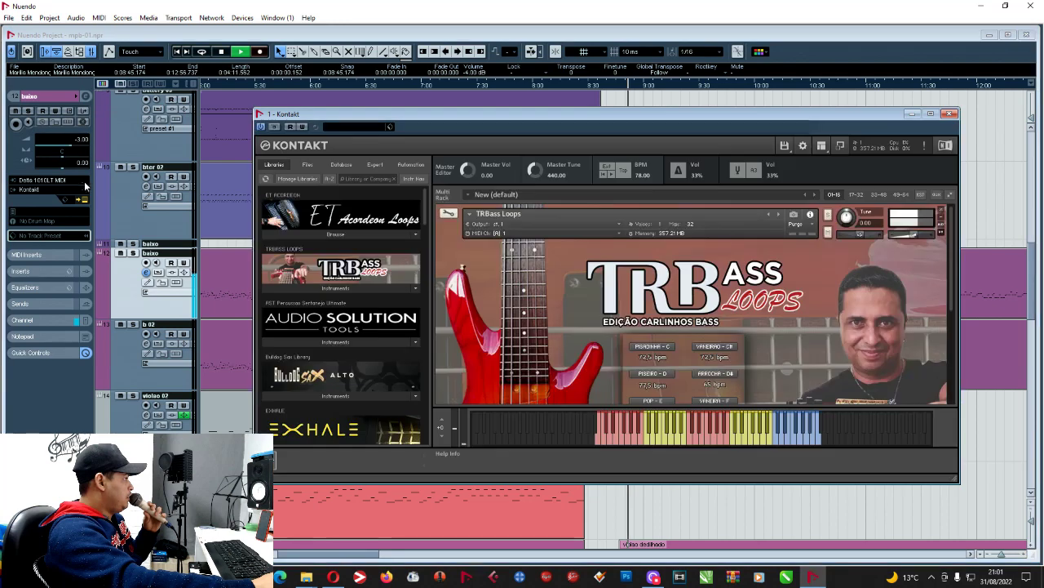
pyautogui.moveTo(953, 265); pyautogui.dragTo(955, 358)
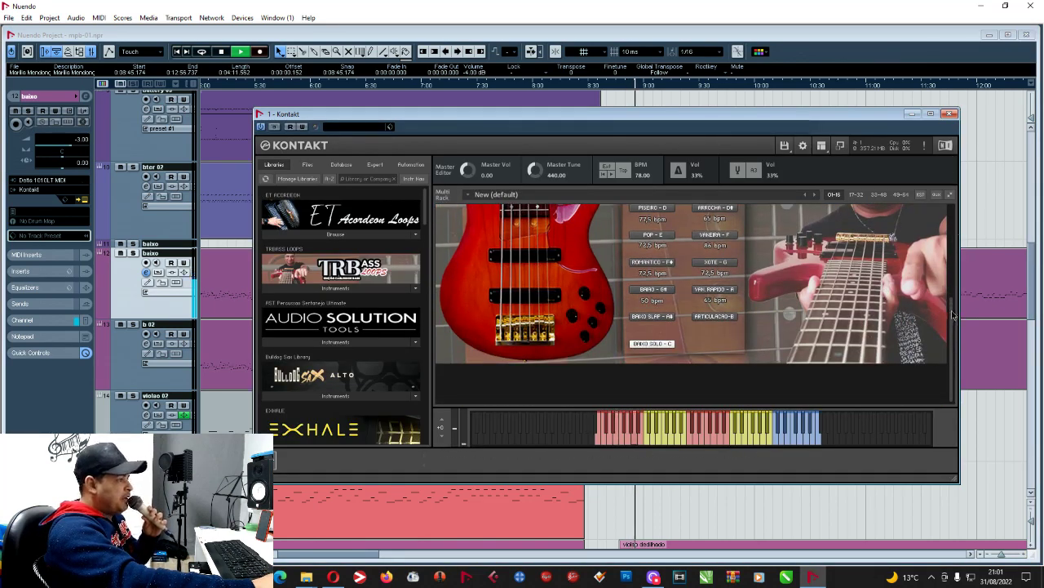
pyautogui.scroll(3, 953, 317)
pyautogui.click(949, 113)
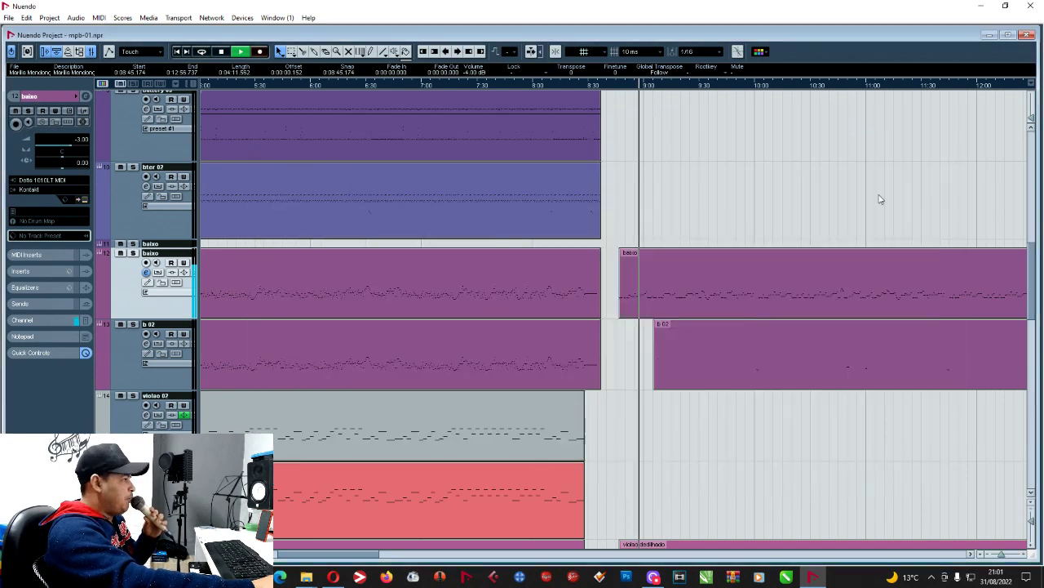
# Open the b 02 track's Kontakt instrument, look over its TRBass Loops patterns, and close it.
pyautogui.click(146, 343)
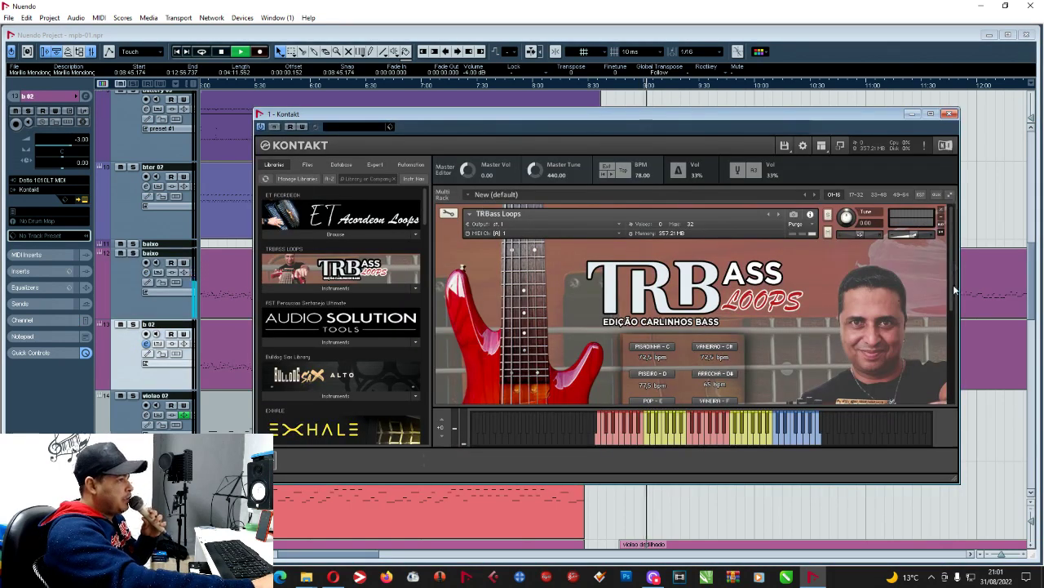
pyautogui.moveTo(955, 289); pyautogui.dragTo(956, 381)
pyautogui.click(951, 114)
pyautogui.scroll(-1, 899, 182)
pyautogui.scroll(-1, 906, 174)
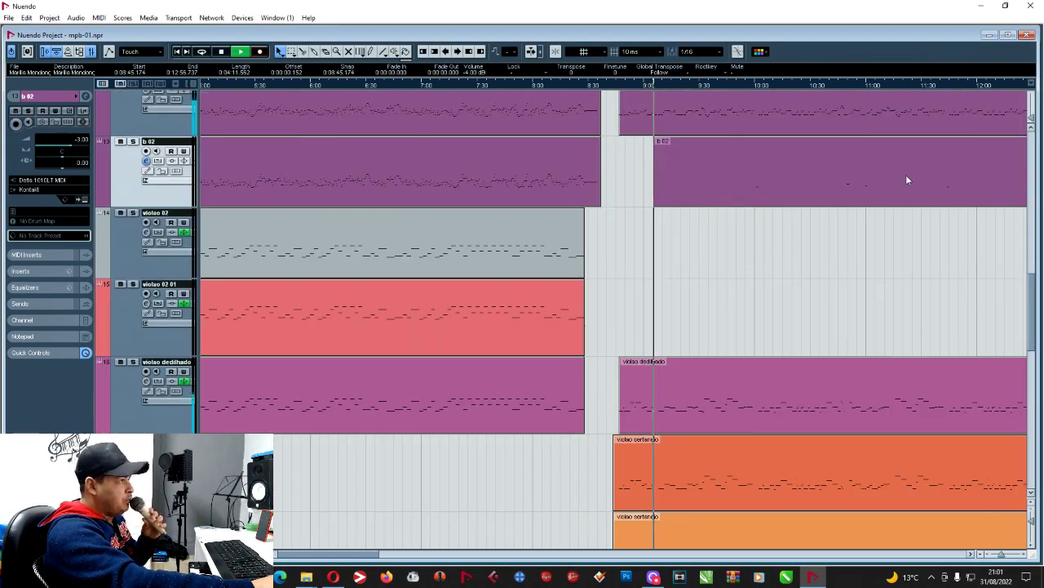
# Examine the start of the second song's b 02 clip at close timeline zoom during playback.
pyautogui.press('g')
pyautogui.press('g')
pyautogui.press('g')
pyautogui.press('g')
pyautogui.press('h')
pyautogui.press('h')
pyautogui.press('h')
pyautogui.press('h')
pyautogui.press('h')
pyautogui.press('h')
pyautogui.press('h')
pyautogui.press('h')
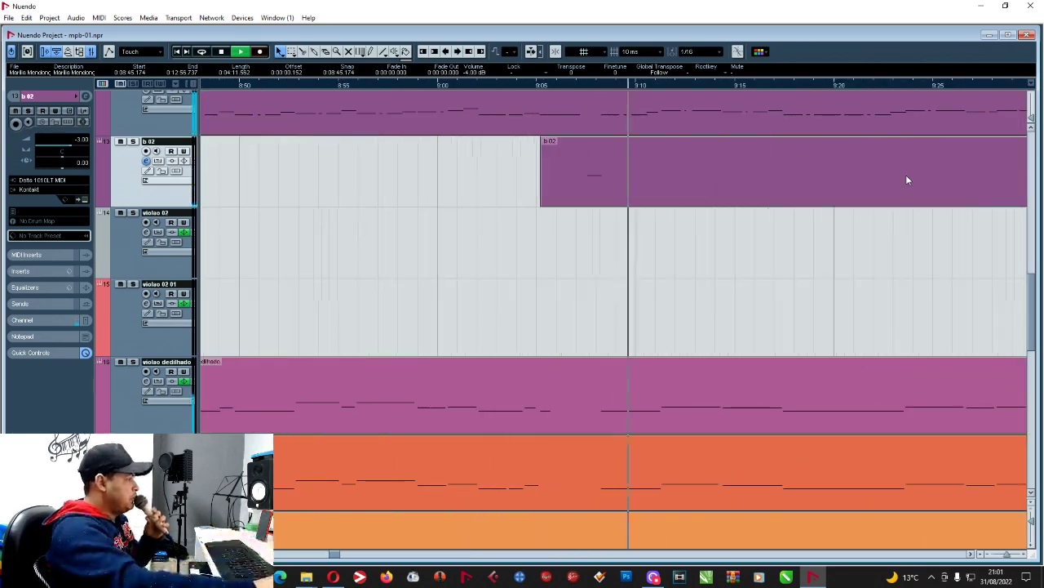
# Bypass the Audio 05 vocal track's inserts and re-enable them to compare the sound.
pyautogui.scroll(12, 821, 240)
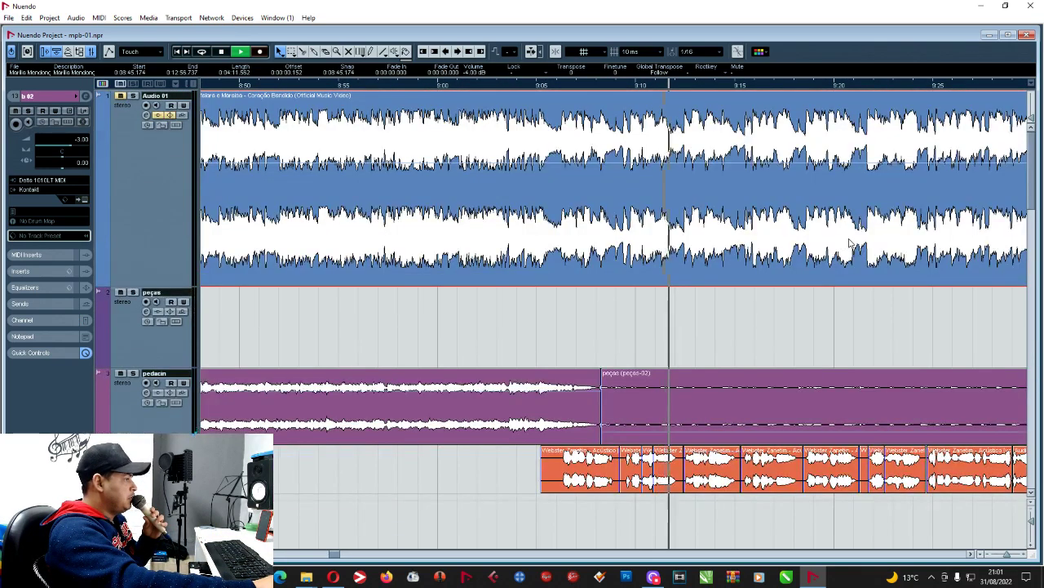
pyautogui.scroll(-3, 851, 242)
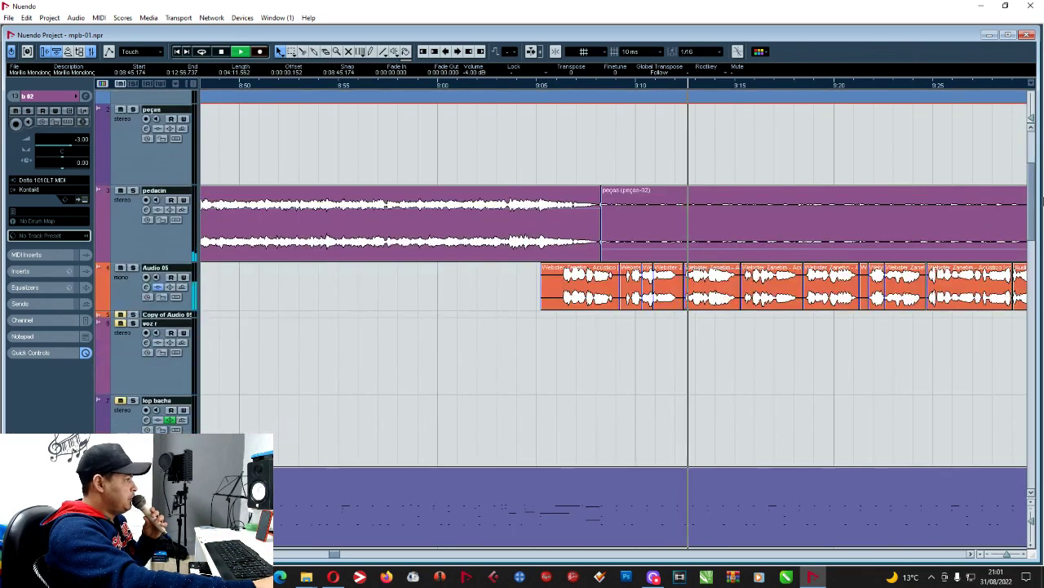
pyautogui.click(159, 288)
pyautogui.click(159, 288)
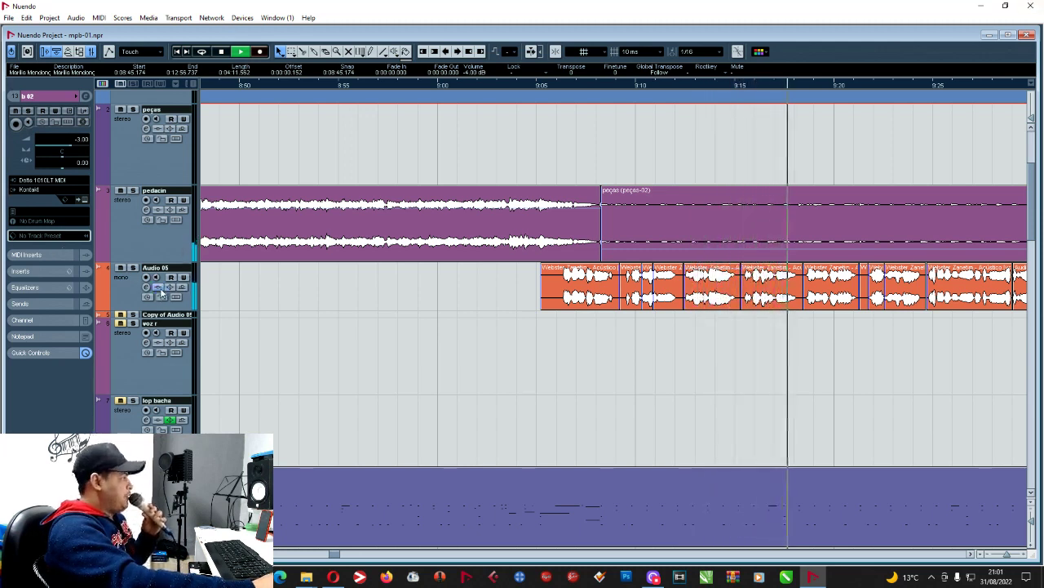
# Show a longer stretch of the timeline and solo the violao dedilhado track to hear it alone.
pyautogui.press('g')
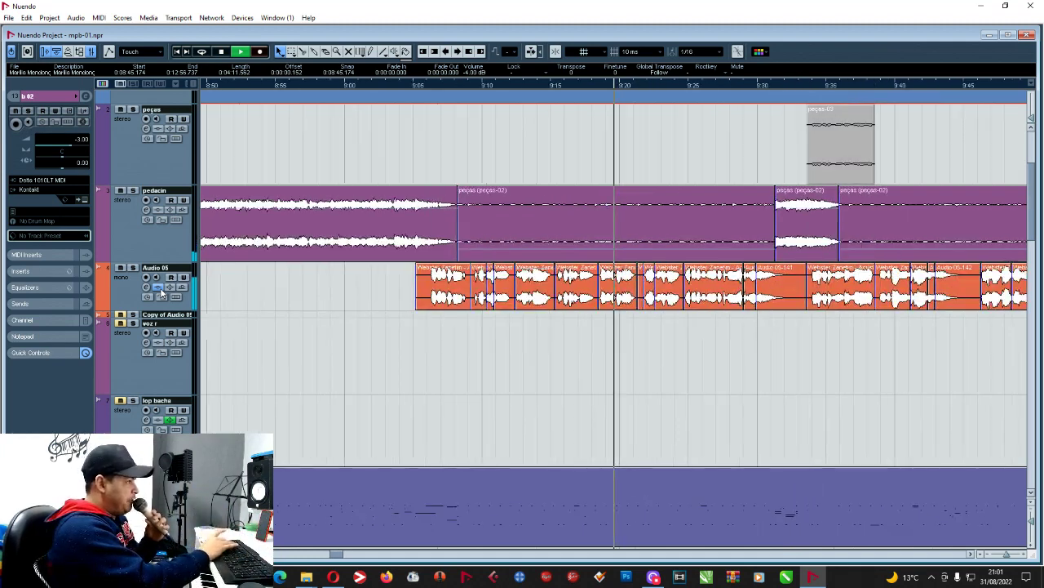
pyautogui.press('g')
pyautogui.press('g')
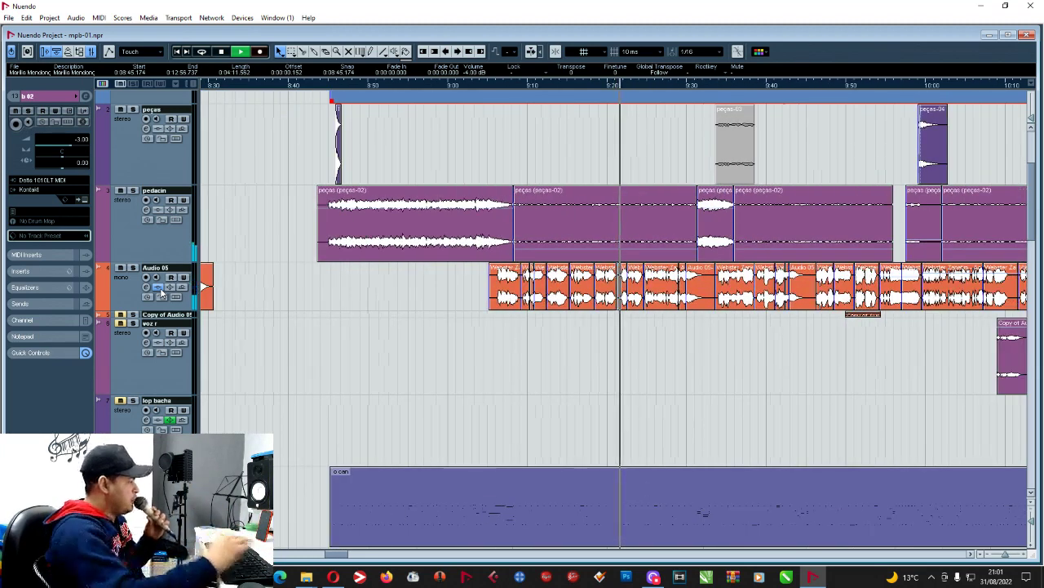
pyautogui.scroll(-10, 421, 334)
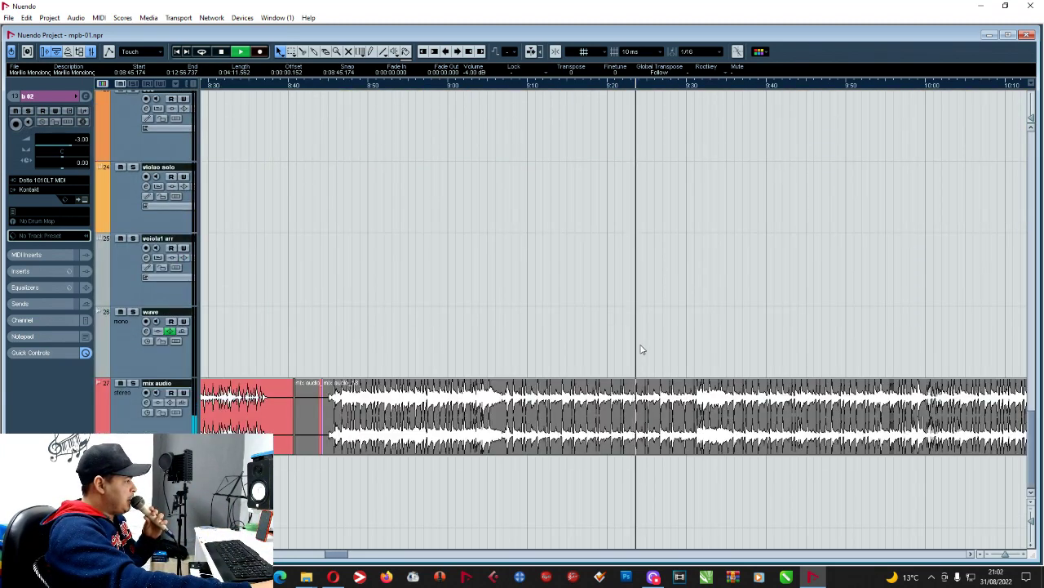
pyautogui.scroll(5, 664, 356)
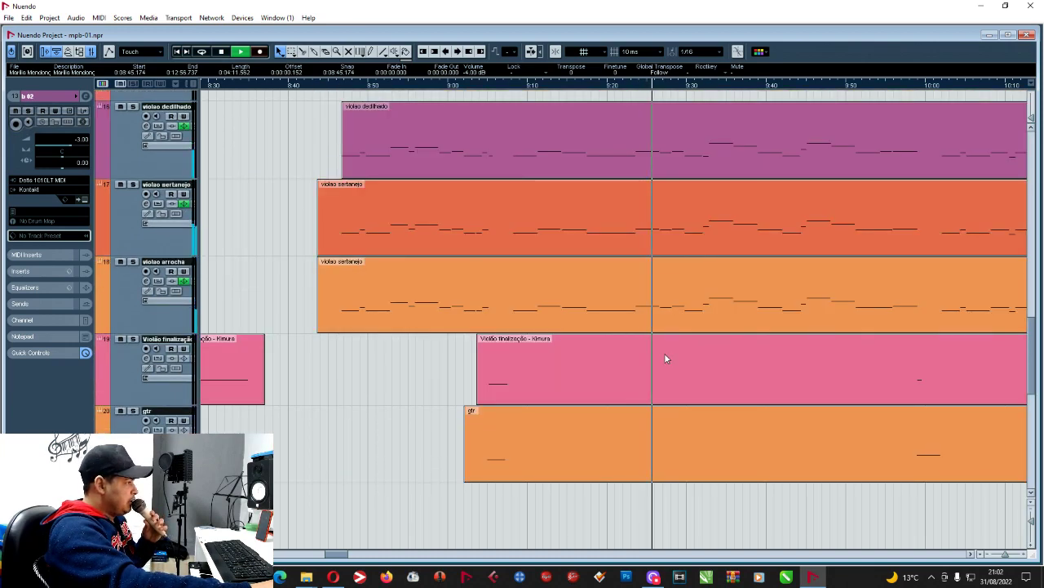
pyautogui.scroll(3, 664, 355)
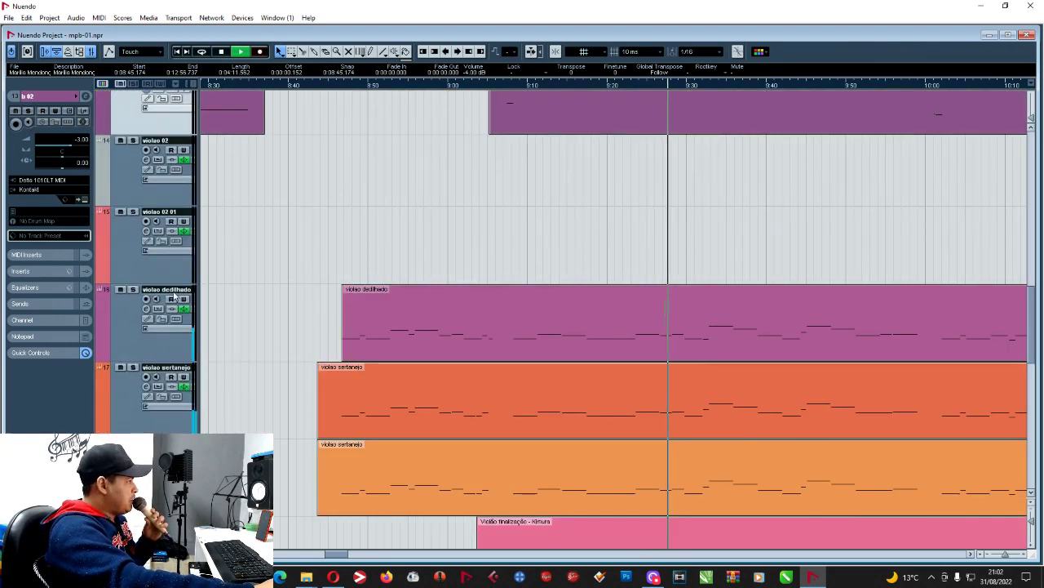
pyautogui.click(132, 290)
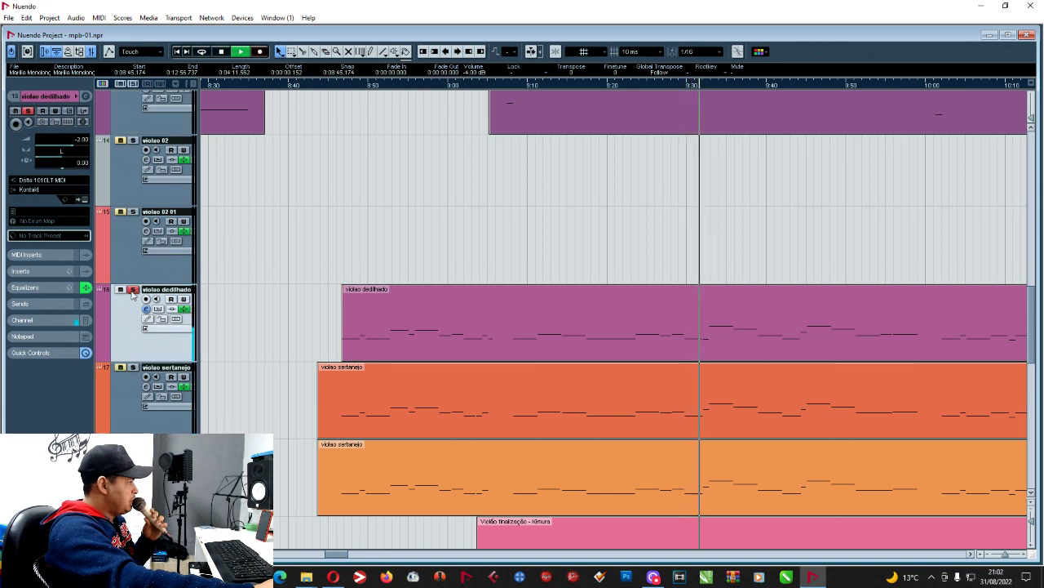
# Listen to the violao sertanejo track soloed, view its LOOP DE VIOLÃO SERTANEJO instrument in Kontakt, and close it.
pyautogui.click(133, 367)
pyautogui.click(79, 201)
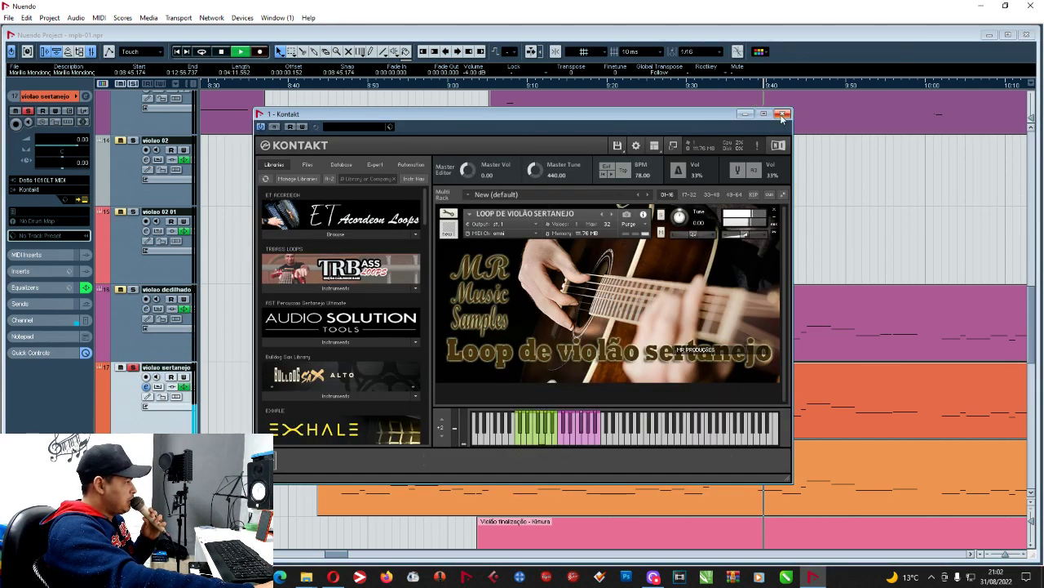
pyautogui.click(782, 115)
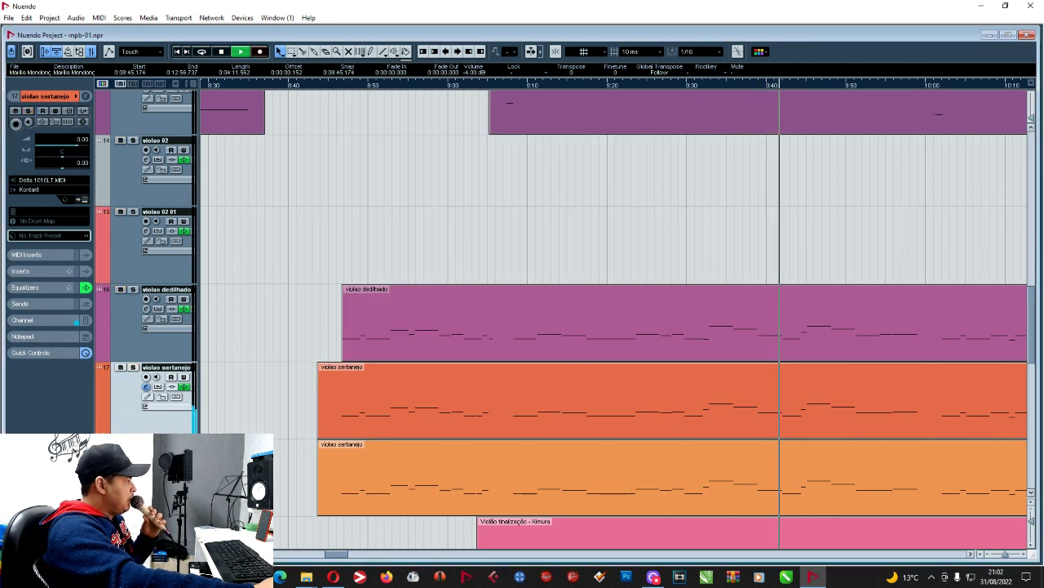
# Select the violao arrocha track and briefly view its Kontakt instrument.
pyautogui.click(133, 445)
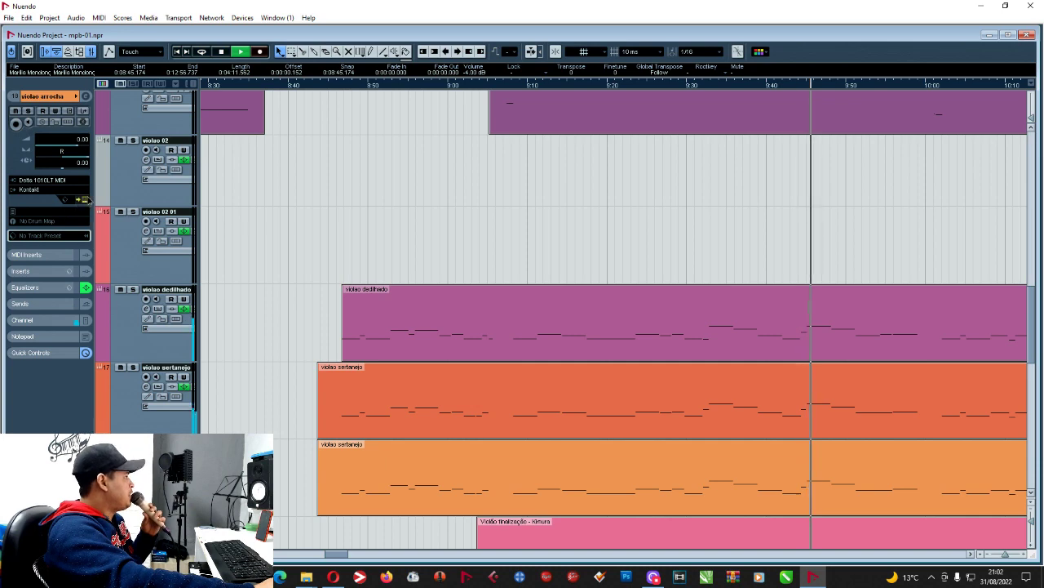
pyautogui.click(87, 199)
pyautogui.click(88, 199)
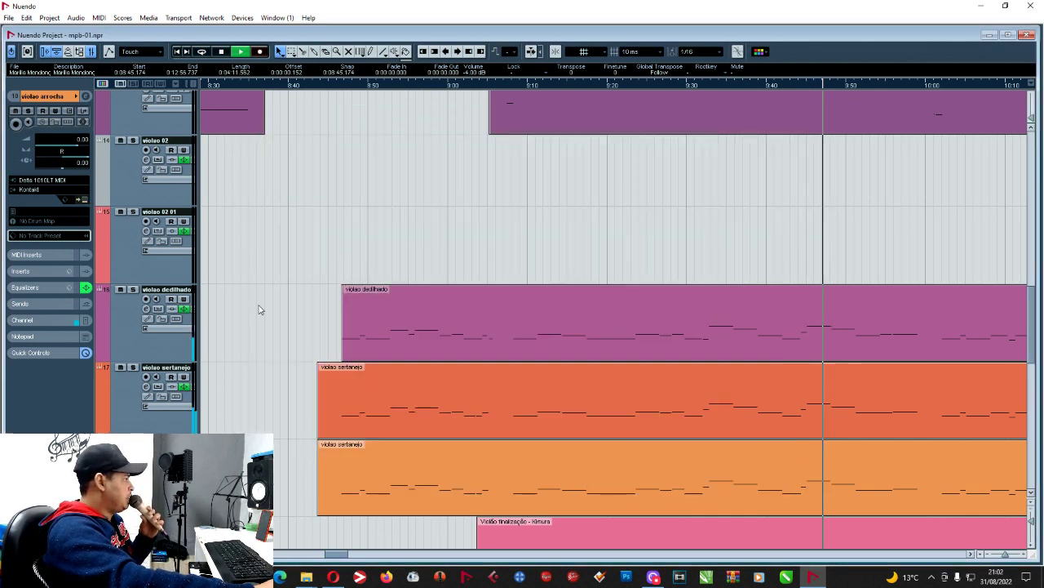
# Select the violao dedilhado track, view its Violão Dedilhado Sert. Universitário instrument in Kontakt, and close it.
pyautogui.click(125, 320)
pyautogui.click(88, 199)
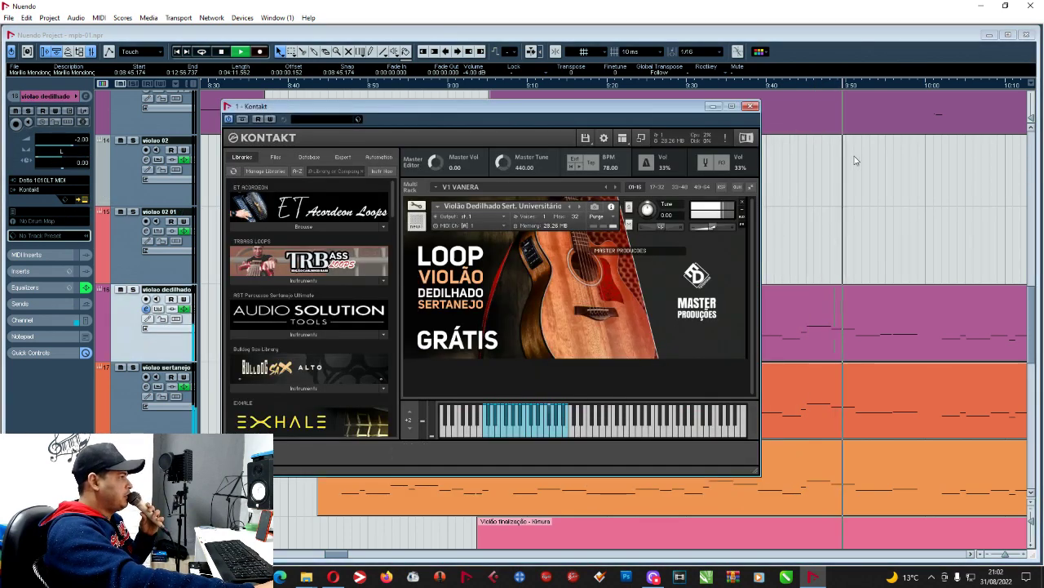
pyautogui.click(750, 106)
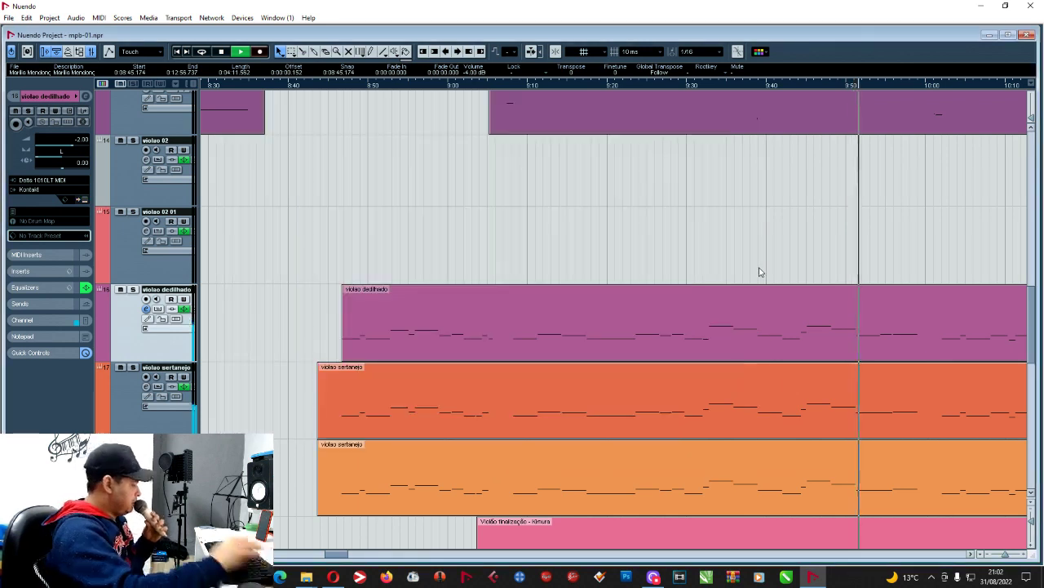
# Select the piano track further down the project, view its 03 TinyDancer X5D instrument in Kontakt, and close it.
pyautogui.press('g')
pyautogui.press('g')
pyautogui.press('g')
pyautogui.scroll(-1, 808, 135)
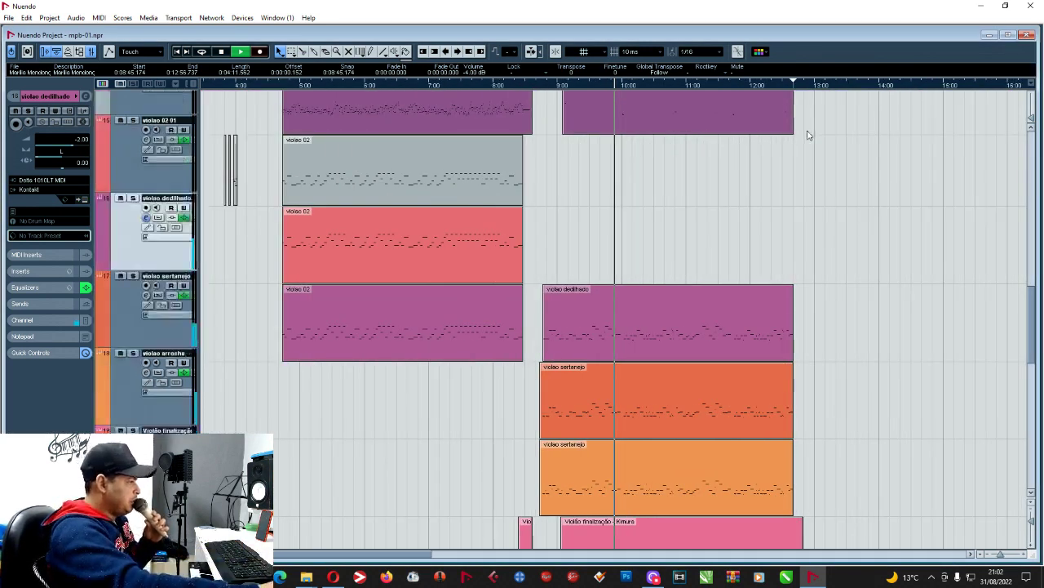
pyautogui.scroll(-5, 812, 151)
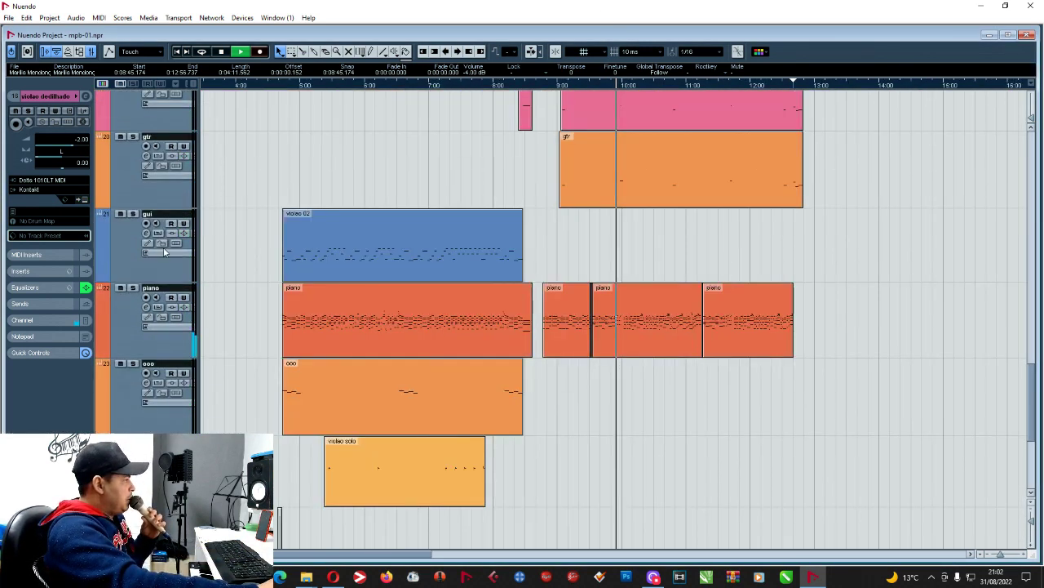
pyautogui.click(135, 306)
pyautogui.click(84, 201)
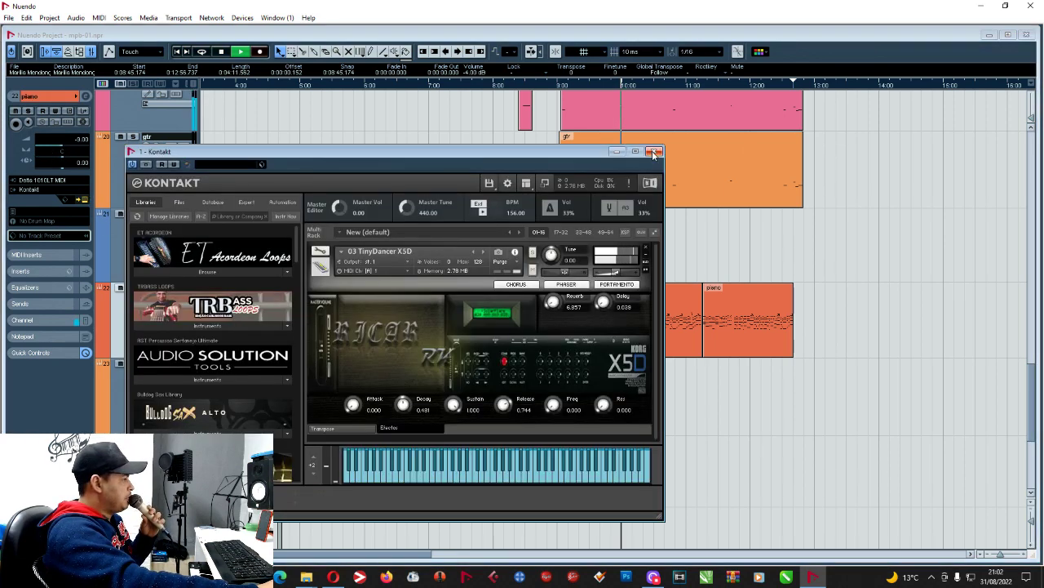
pyautogui.click(654, 153)
# Select the Audio 05 vocal track and look over the peças, pedacin and voz r clips along the song.
pyautogui.scroll(15, 863, 263)
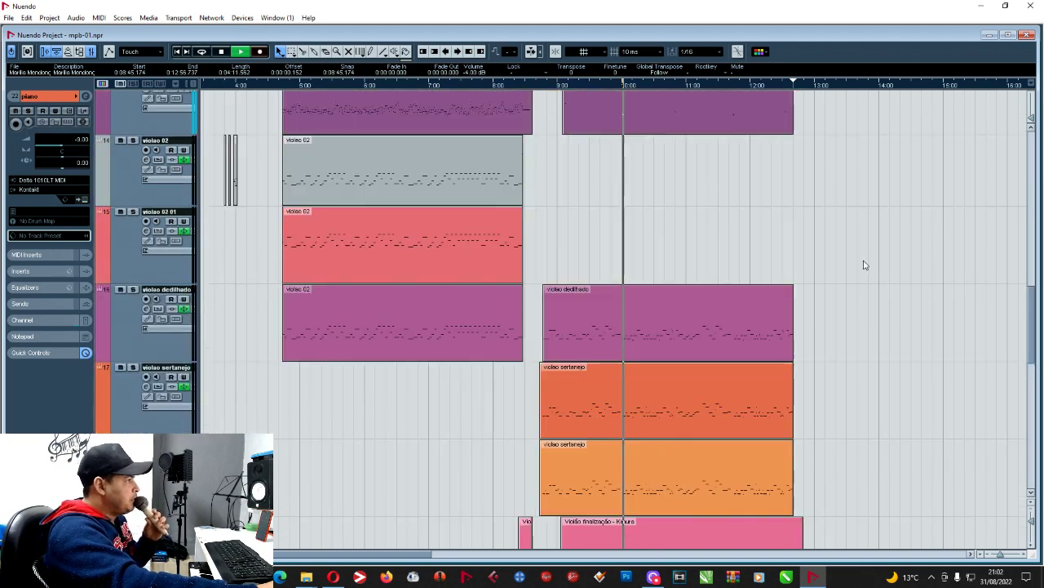
pyautogui.scroll(3, 862, 263)
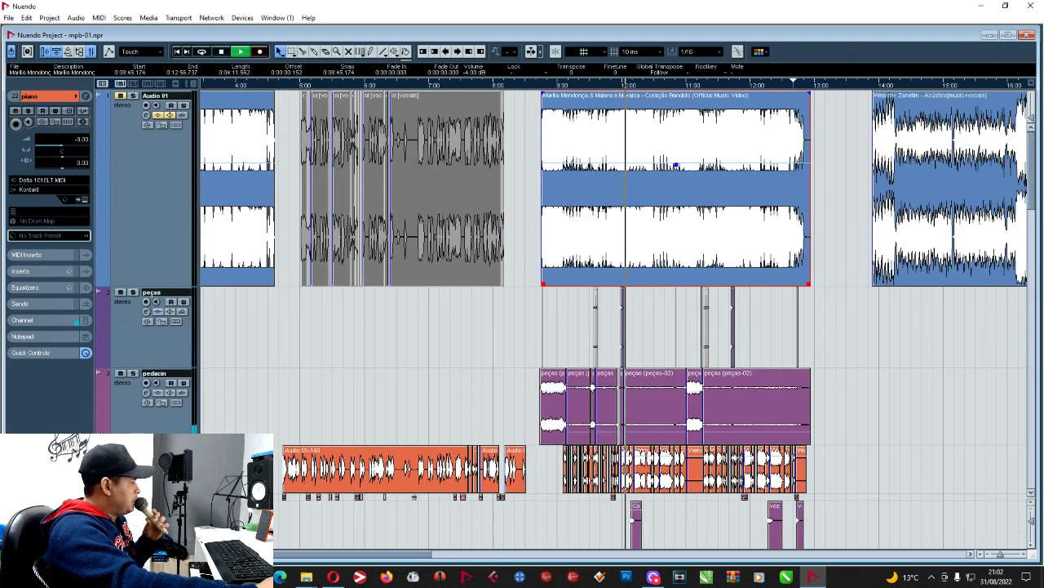
pyautogui.click(147, 449)
pyautogui.scroll(-2, 147, 368)
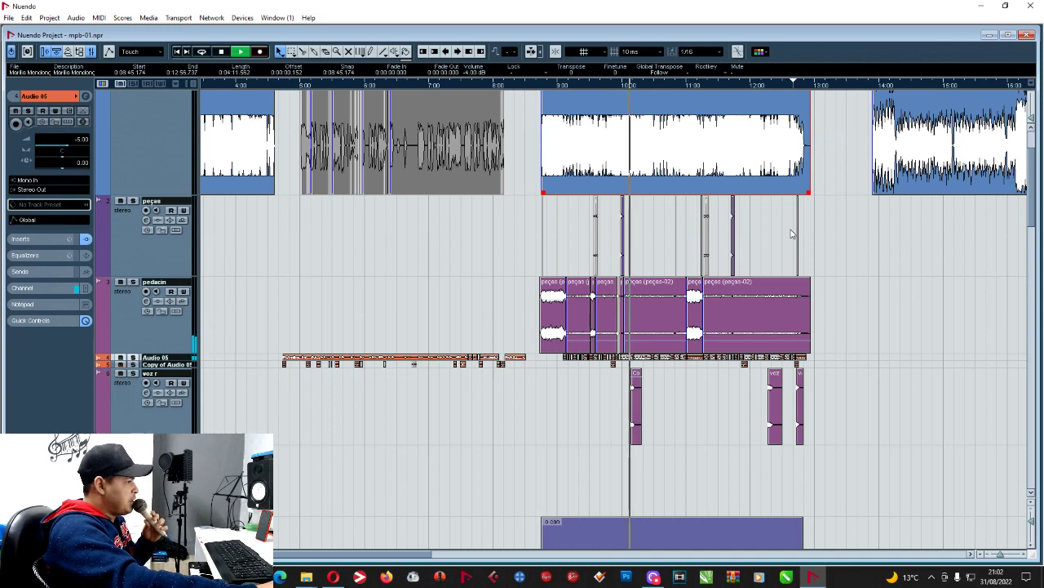
pyautogui.scroll(-2, 802, 235)
pyautogui.press('h')
pyautogui.press('h')
pyautogui.press('h')
pyautogui.press('h')
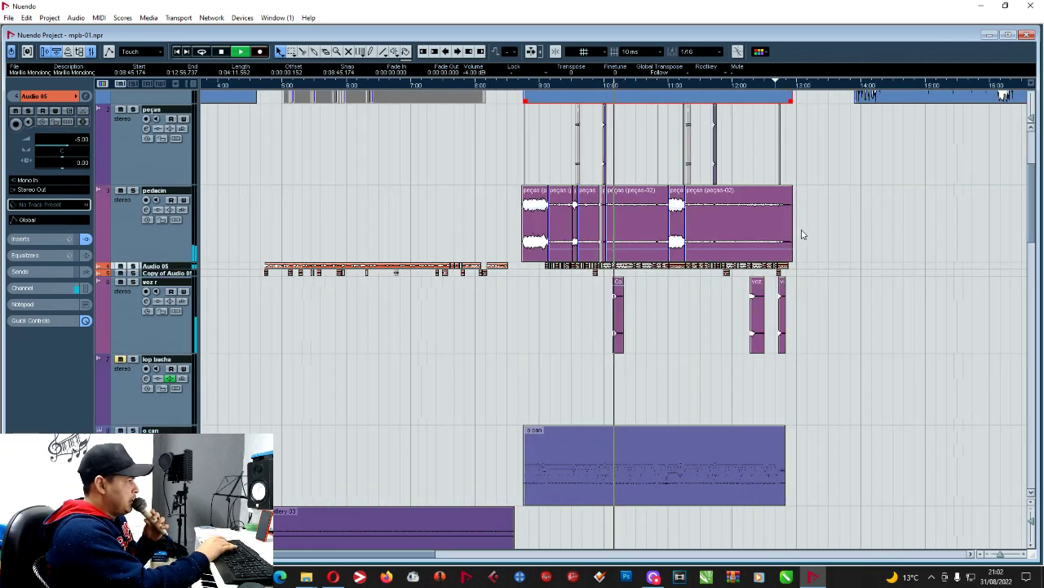
pyautogui.press('g')
pyautogui.press('g')
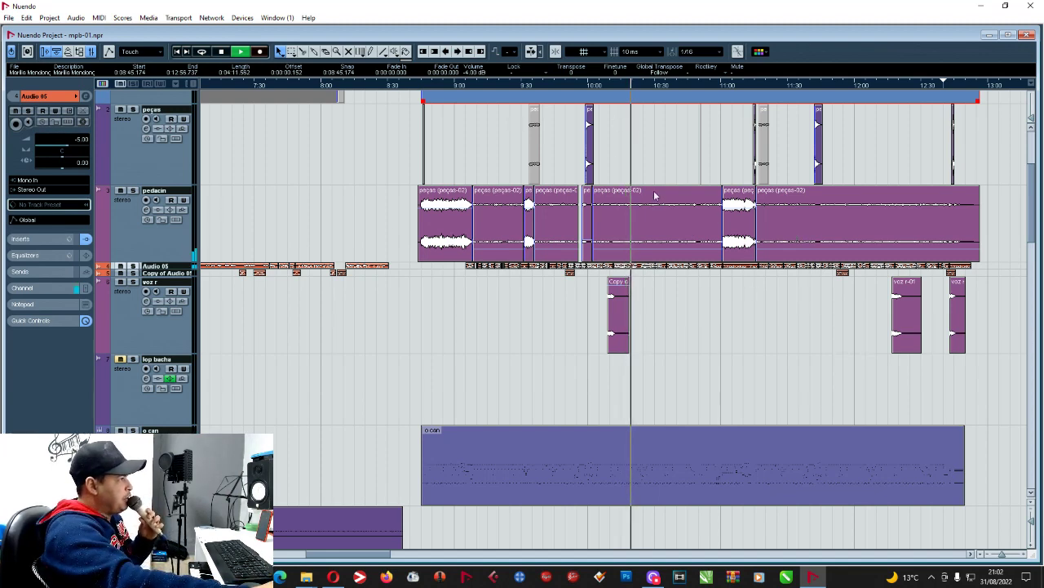
# Look through the arrangement from the Audio 01 reference recording down to the bass, guitar and piano tracks during playback.
pyautogui.scroll(4, 759, 282)
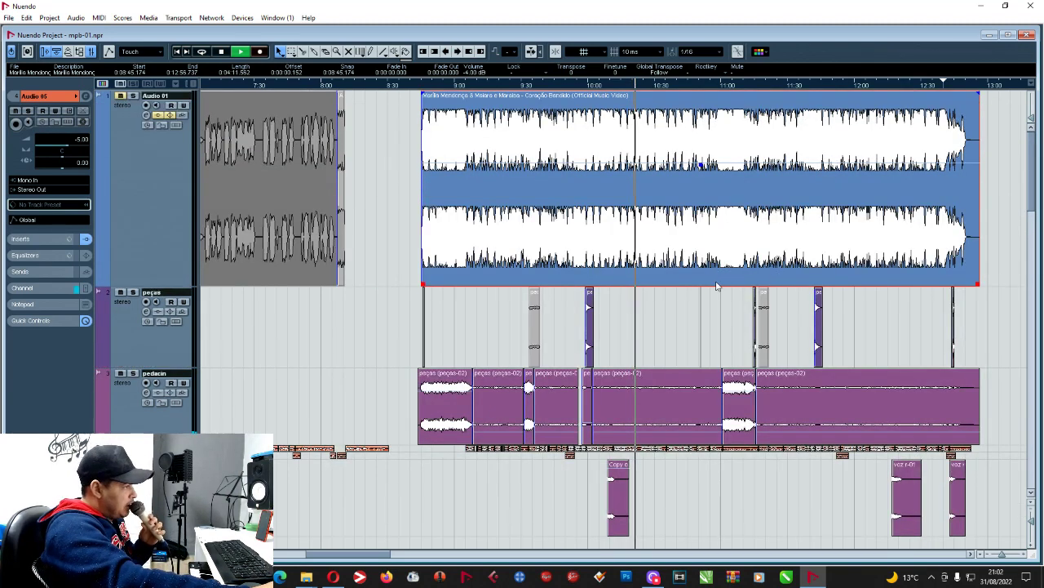
pyautogui.scroll(-4, 777, 276)
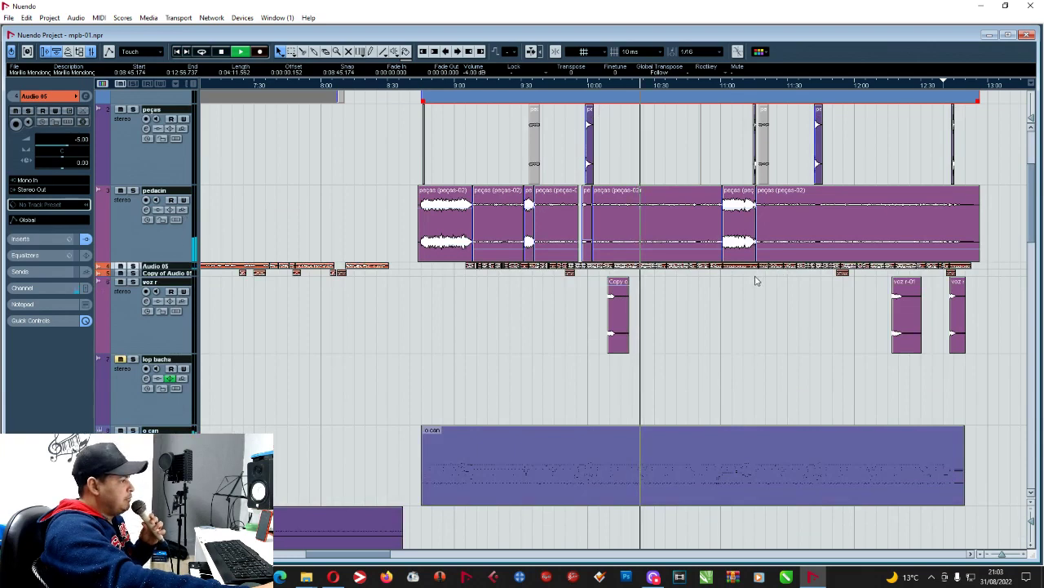
pyautogui.scroll(-4, 755, 277)
pyautogui.scroll(-8, 756, 284)
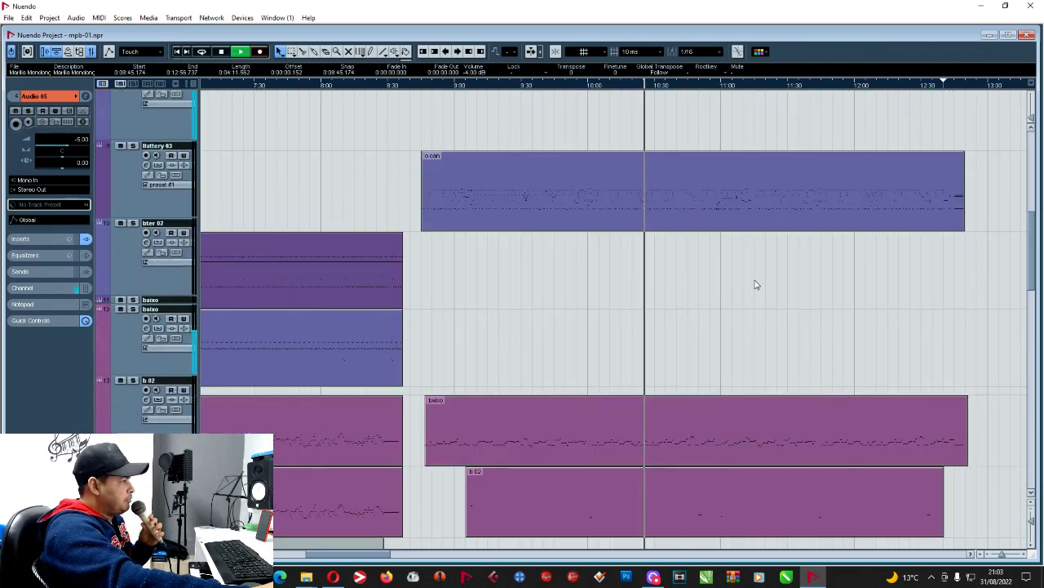
pyautogui.scroll(-4, 754, 279)
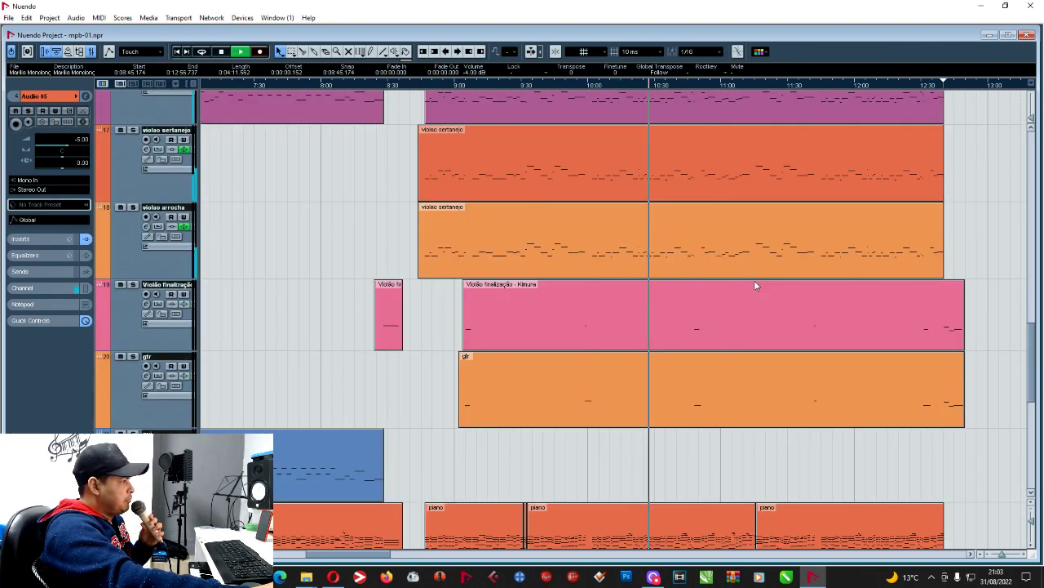
pyautogui.scroll(8, 754, 280)
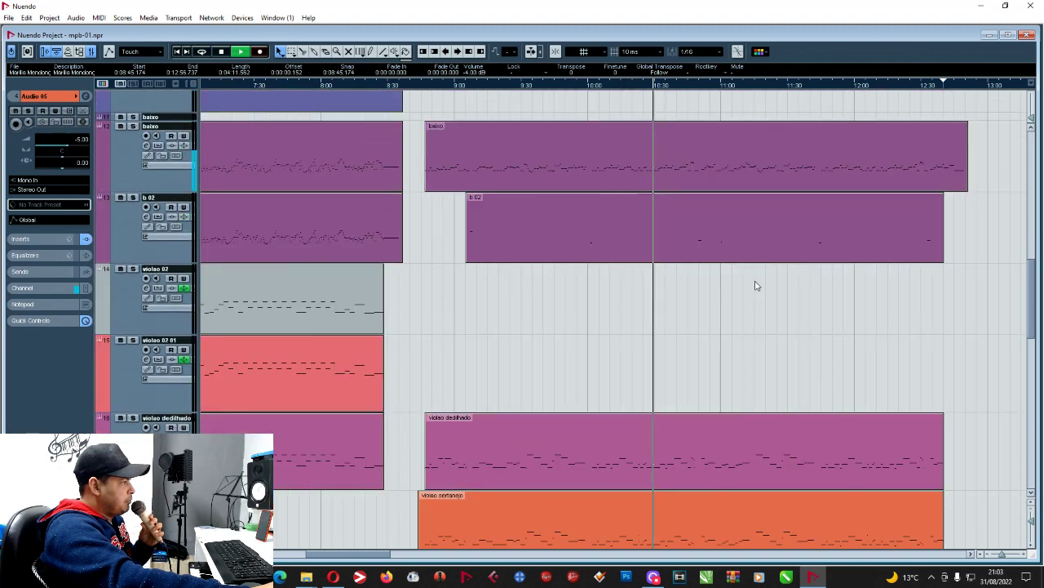
pyautogui.scroll(8, 756, 285)
pyautogui.scroll(3, 756, 282)
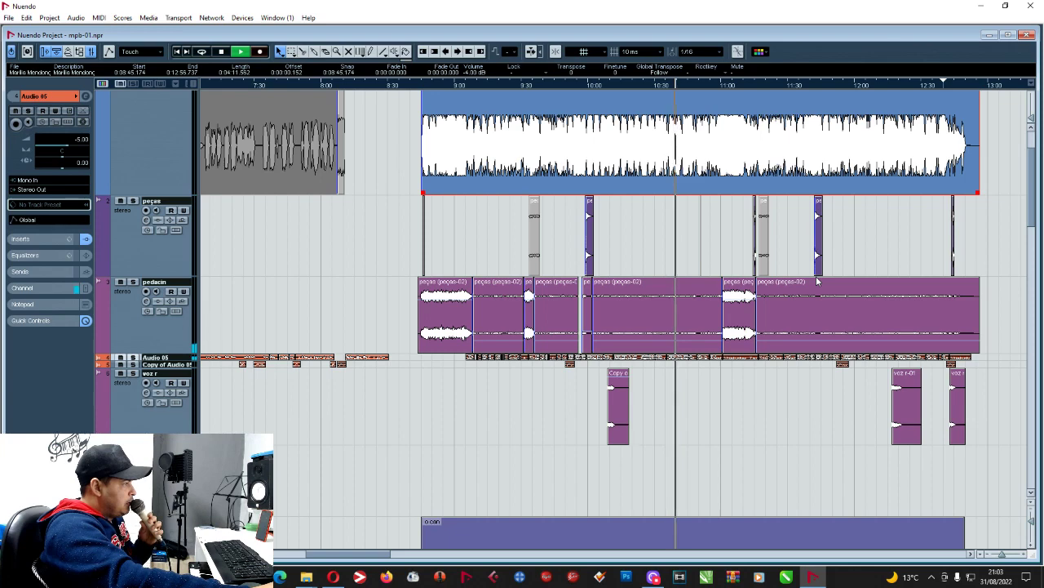
pyautogui.scroll(-3, 817, 281)
pyautogui.scroll(-5, 816, 284)
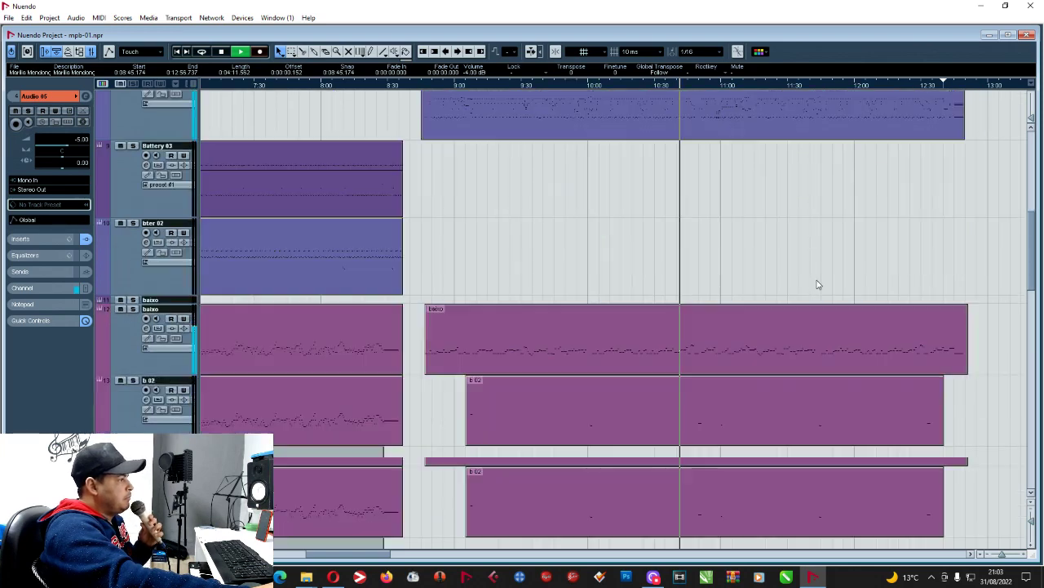
pyautogui.scroll(7, 794, 291)
pyautogui.scroll(4, 795, 291)
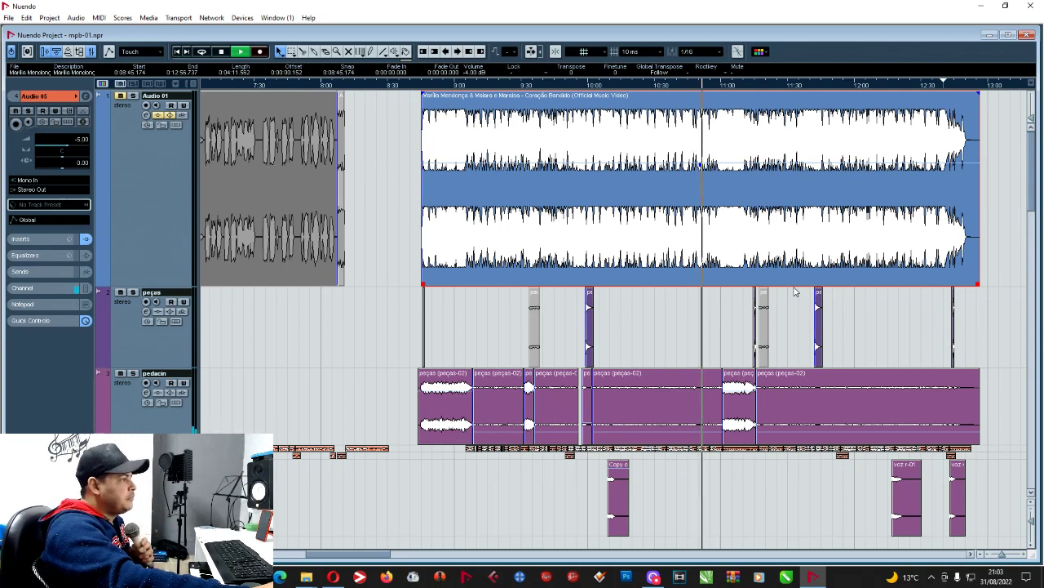
pyautogui.scroll(-3, 796, 292)
pyautogui.scroll(3, 796, 291)
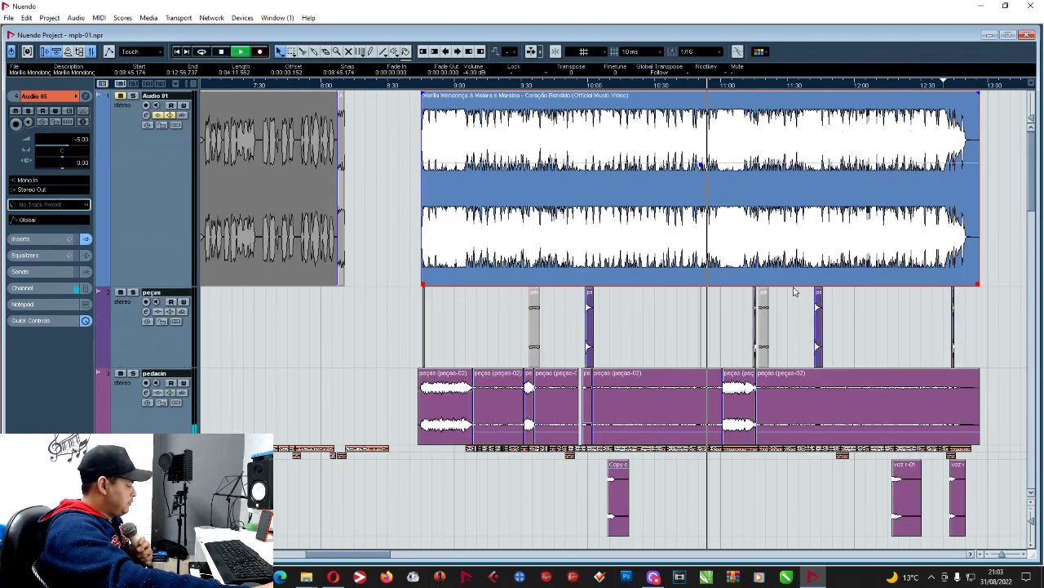
# Unmute the short TOM PESO clip near 10:50 on the peças track with the Mute tool.
pyautogui.press('g')
pyautogui.press('h')
pyautogui.press('h')
pyautogui.press('h')
pyautogui.press('h')
pyautogui.press('h')
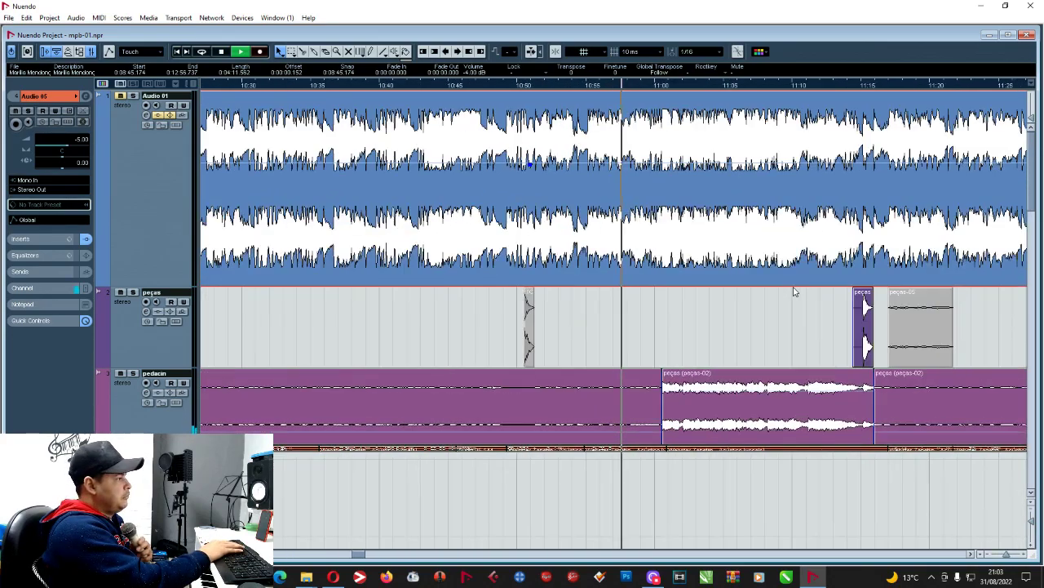
pyautogui.press('g')
pyautogui.press('g')
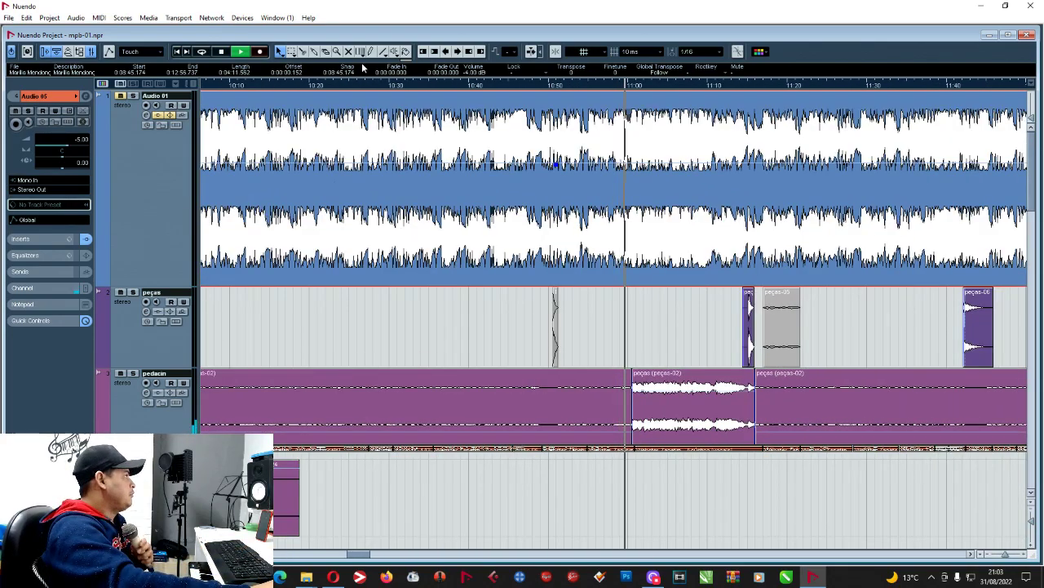
pyautogui.click(349, 52)
pyautogui.click(555, 314)
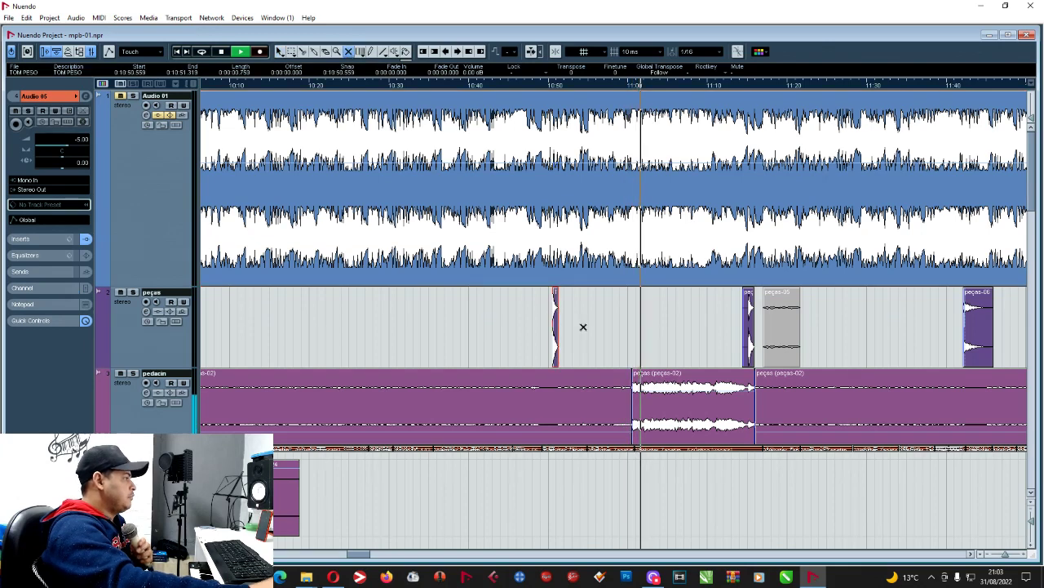
# Unmute the peças-05 and peças-03 clips on the peças track.
pyautogui.press('g')
pyautogui.press('h')
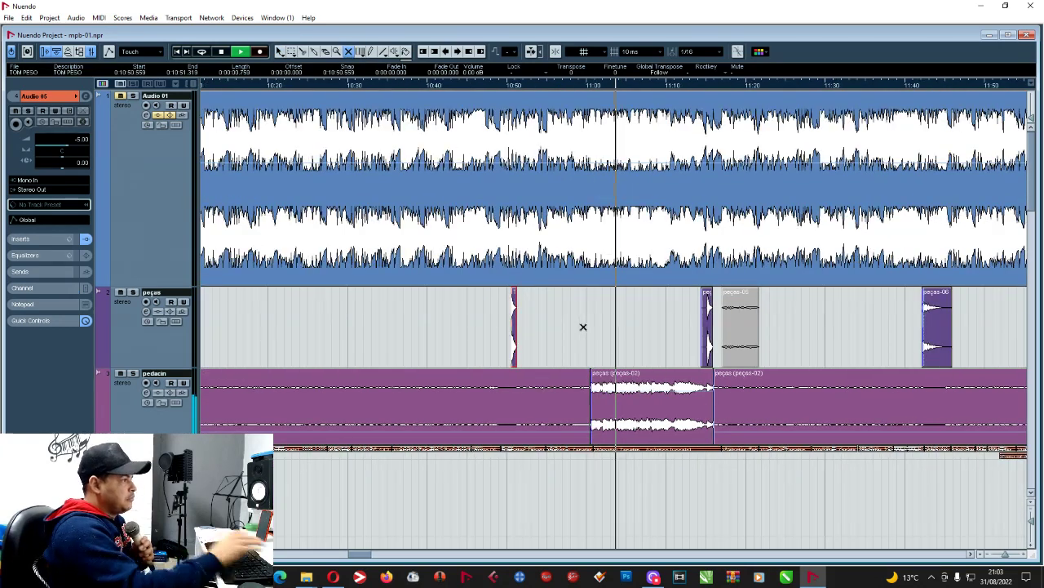
pyautogui.click(727, 309)
pyautogui.press('g')
pyautogui.press('g')
pyautogui.press('g')
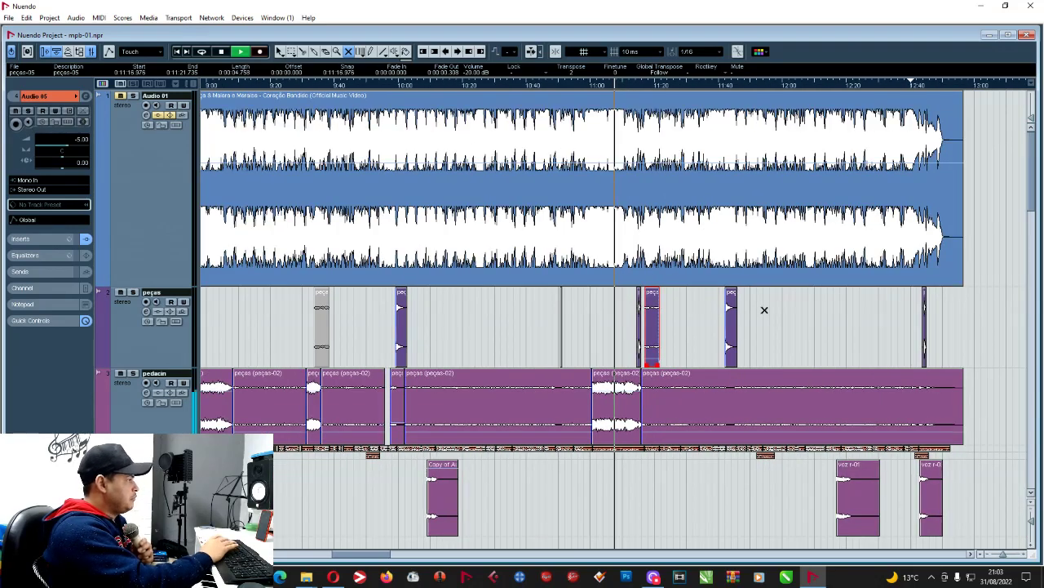
pyautogui.click(327, 329)
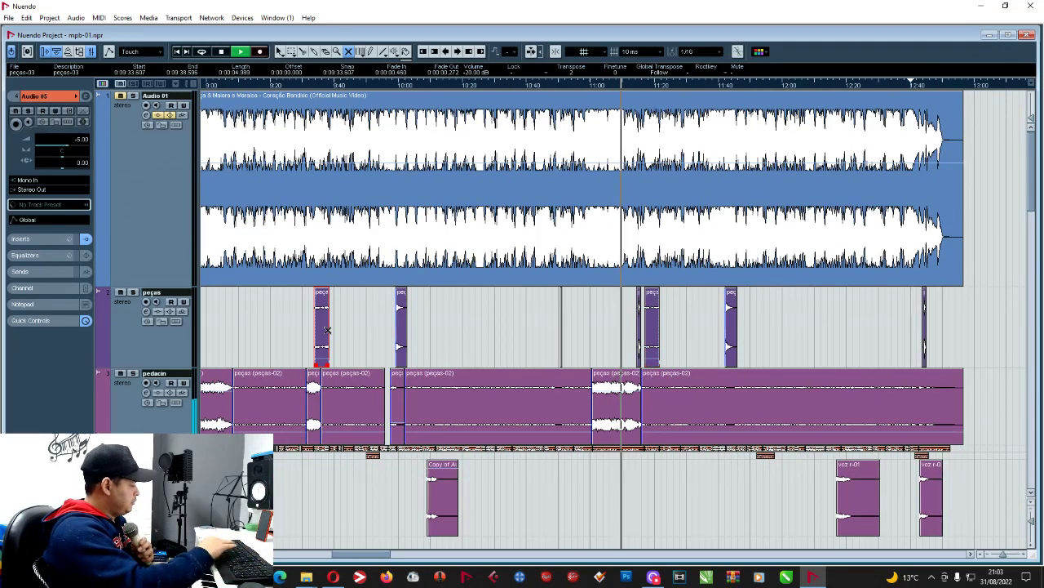
# Listen to the passage around 11:15 while examining the peças and pedacin clips up close and across the whole song.
pyautogui.press('g')
pyautogui.press('h')
pyautogui.press('h')
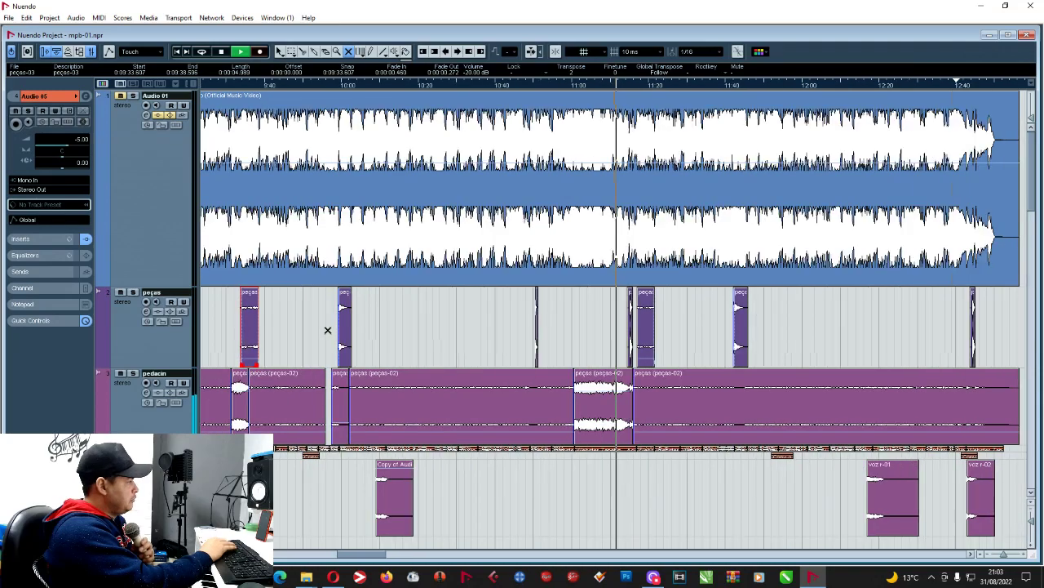
pyautogui.press('g')
pyautogui.press('g')
pyautogui.press('h')
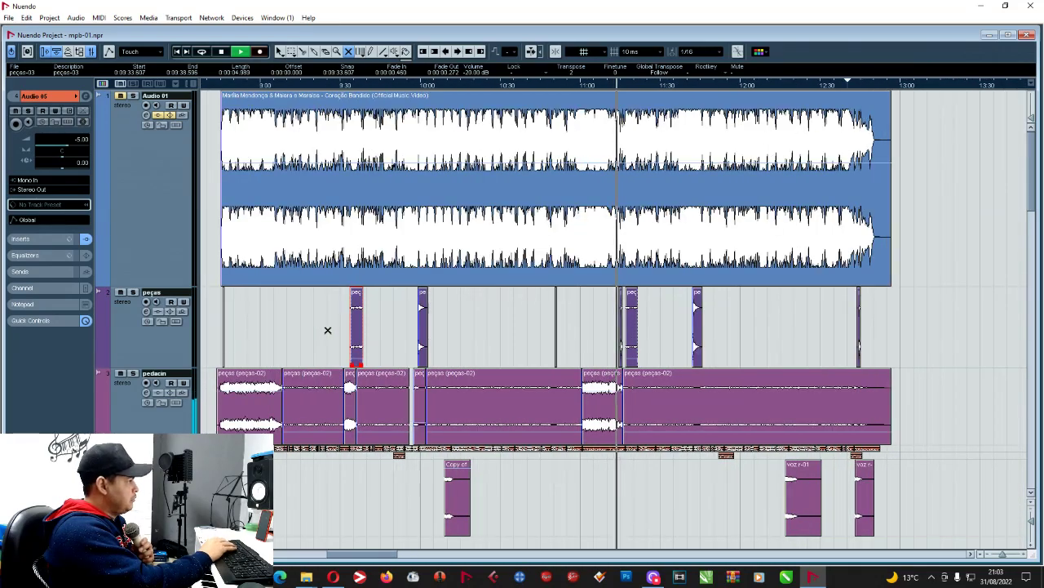
pyautogui.press('h')
pyautogui.press('h')
pyautogui.press('h')
pyautogui.press('h')
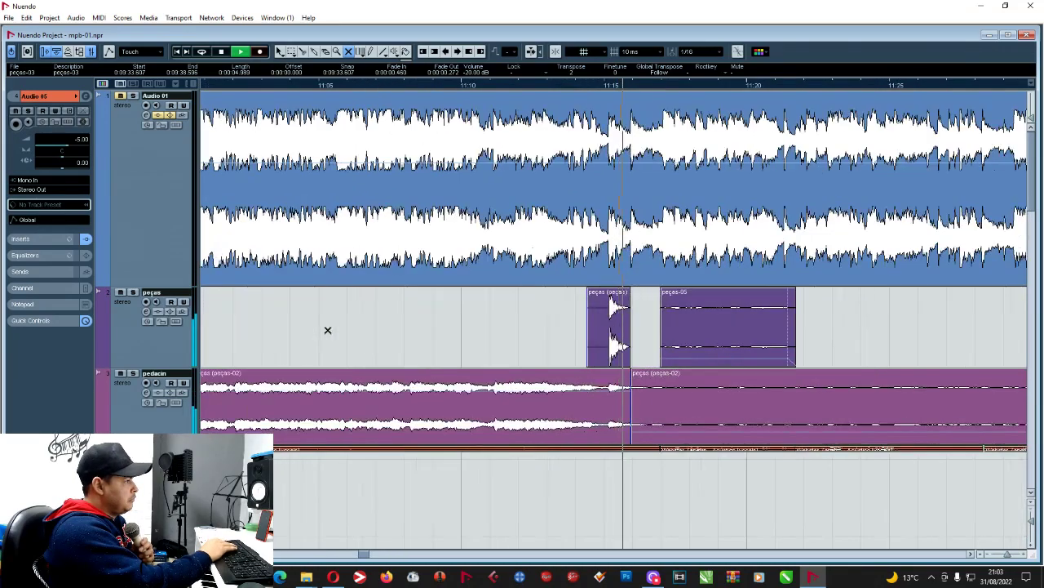
pyautogui.press('g')
pyautogui.press('g')
pyautogui.press('g')
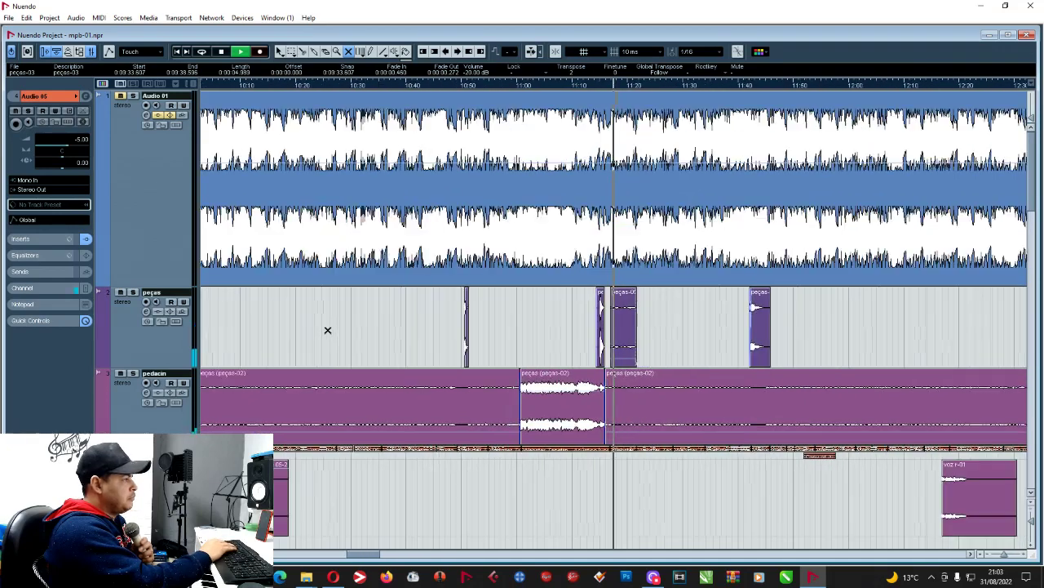
pyautogui.press('g')
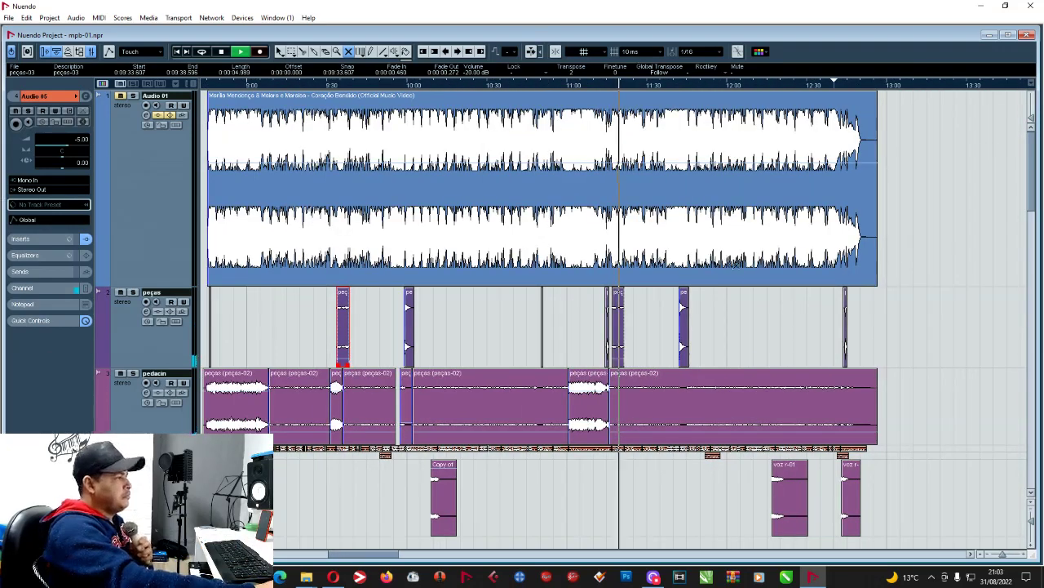
# Look over the o can and baixo tracks, return to the Audio 01 reference track, and stop playback.
pyautogui.scroll(-2, 759, 280)
pyautogui.scroll(-9, 907, 266)
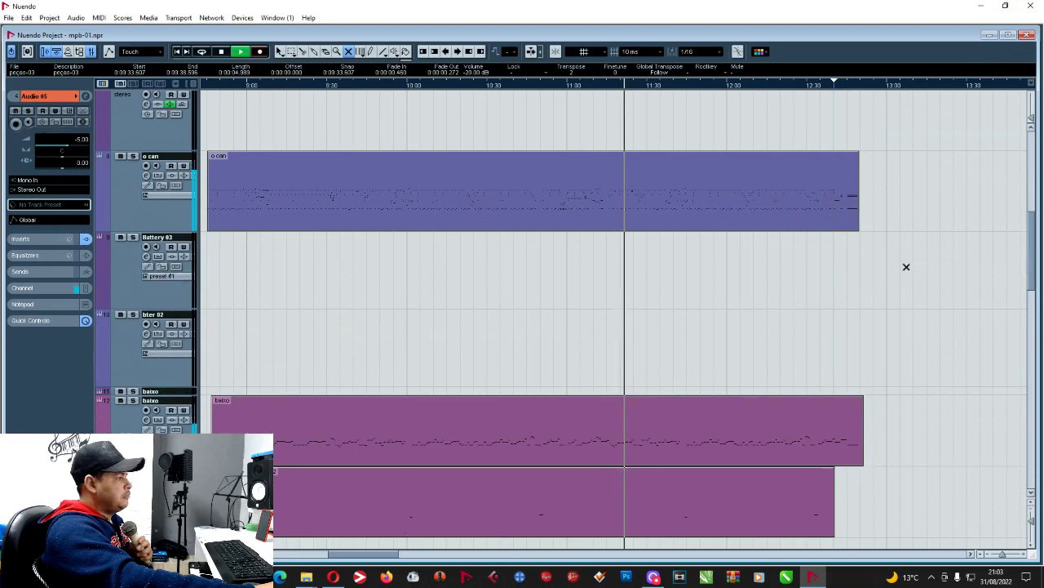
pyautogui.scroll(12, 907, 266)
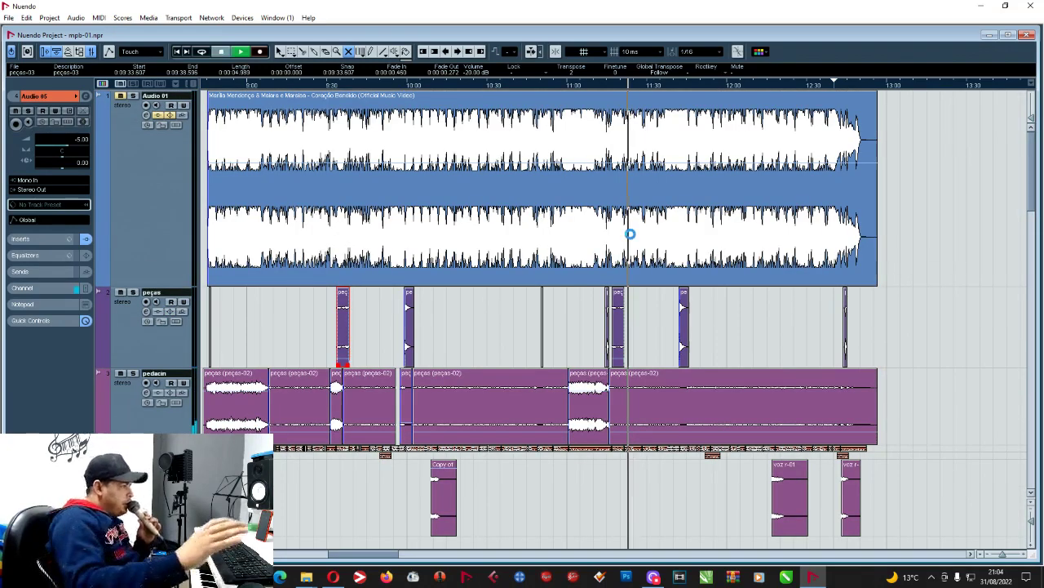
pyautogui.press('space')
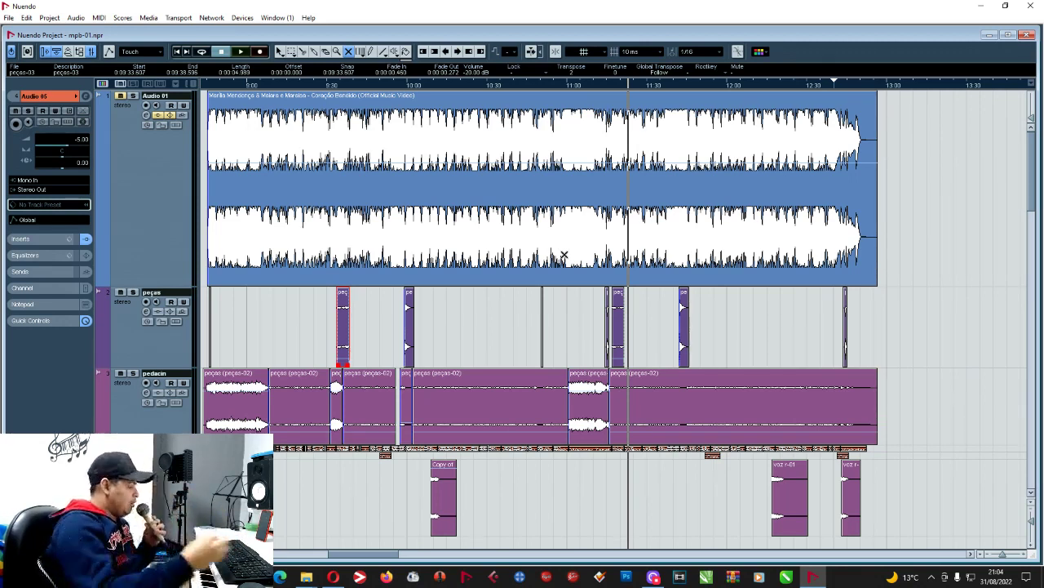
pyautogui.press('h')
pyautogui.press('h')
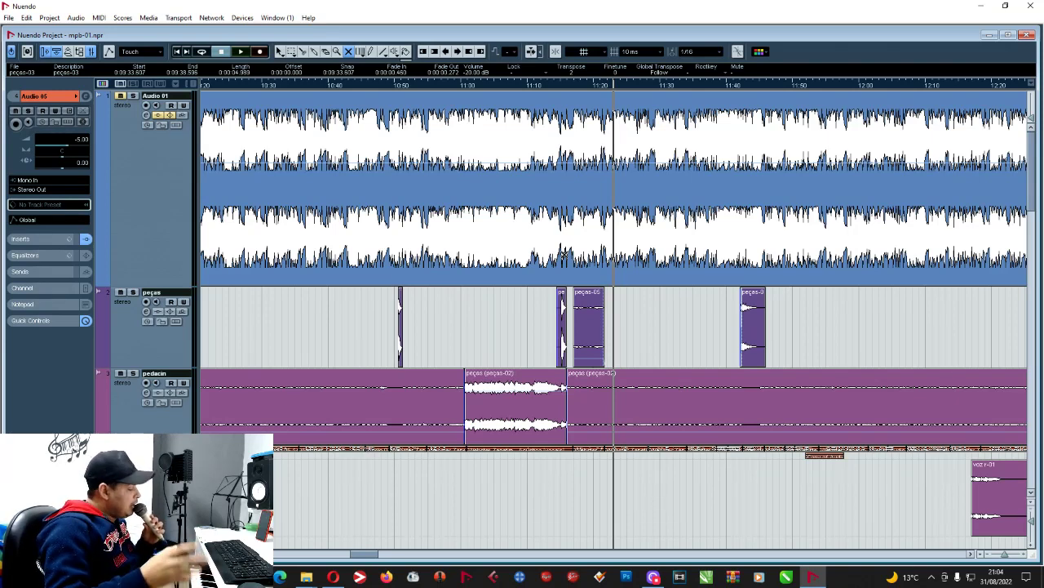
pyautogui.press('h')
pyautogui.press('h')
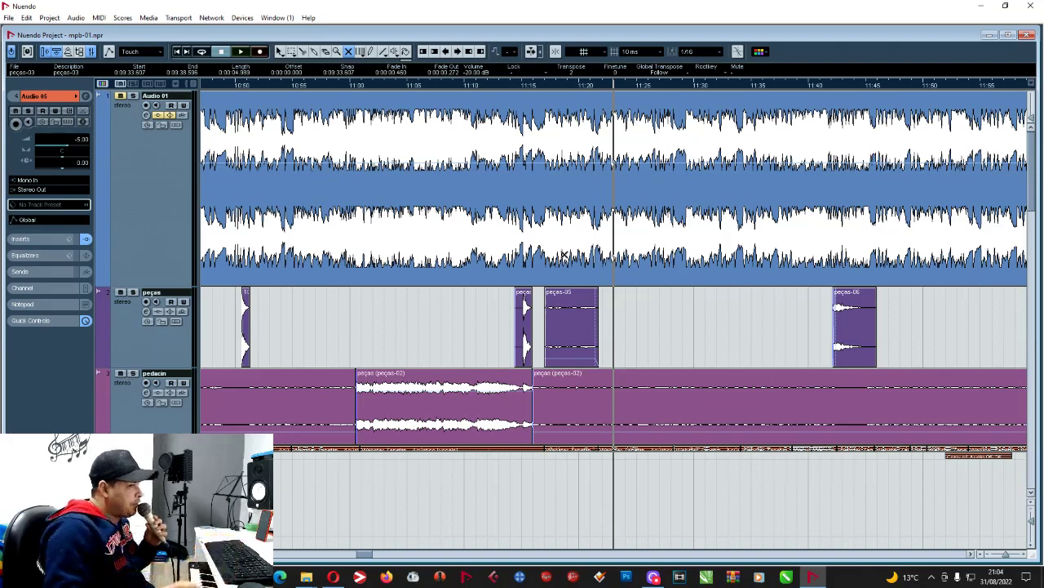
pyautogui.press('g')
pyautogui.press('g')
pyautogui.press('g')
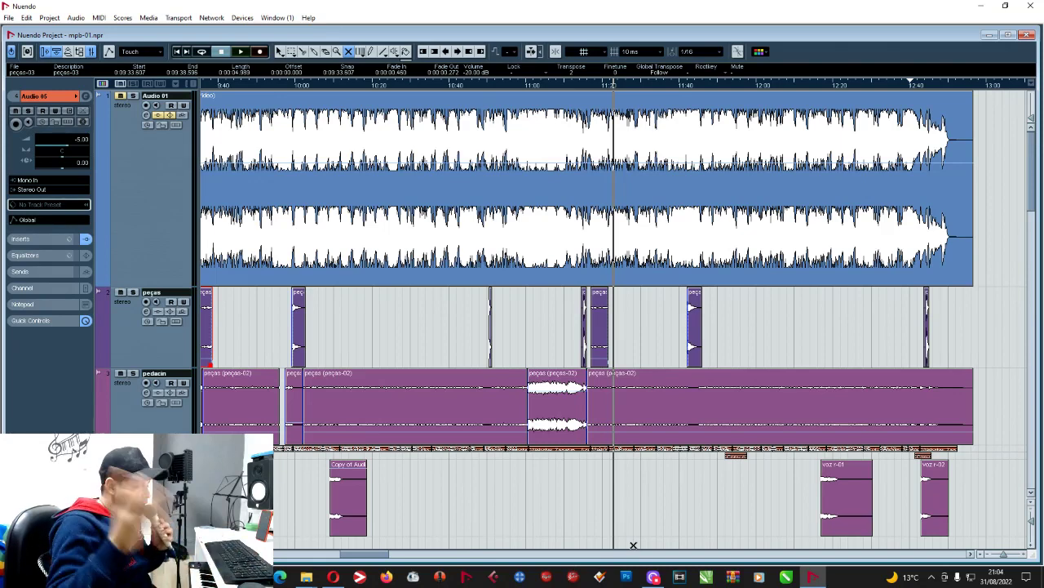
pyautogui.moveTo(658, 579)
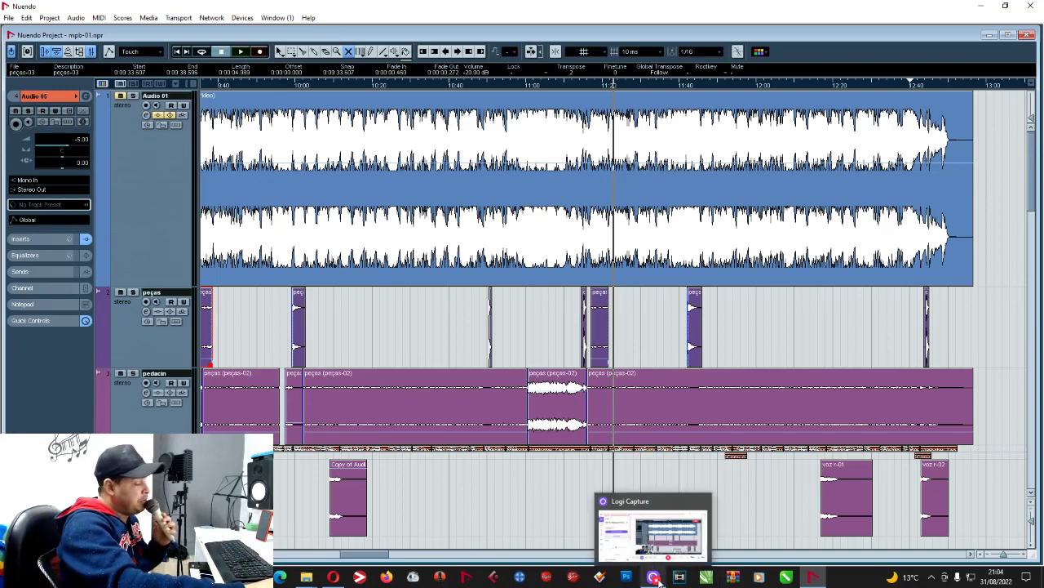